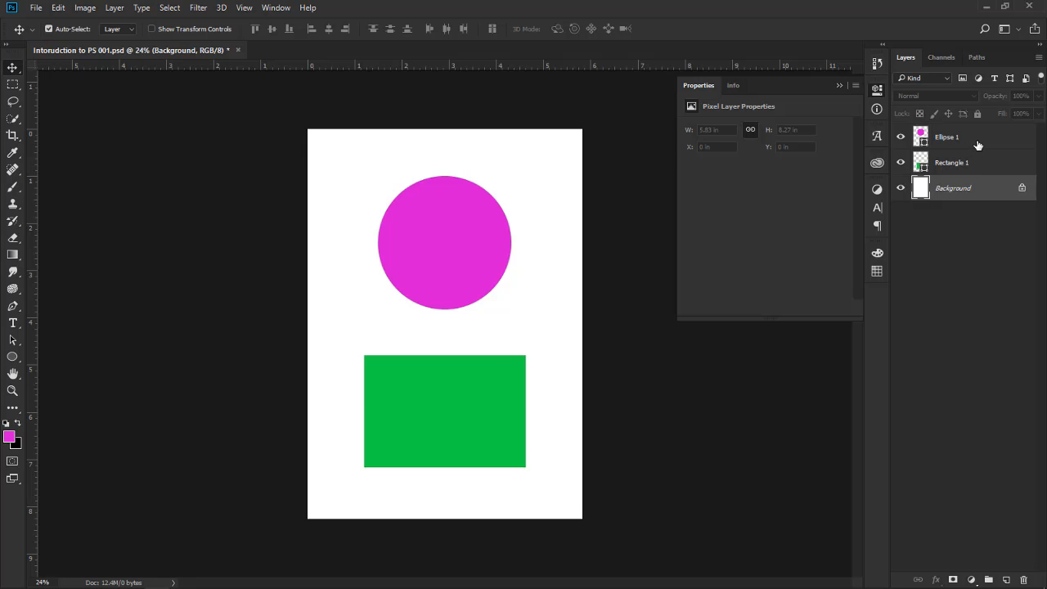
Deselect all layers and turn off Auto-Select for the Move tool
{"action": "left_click", "coordinate": [975, 147]}
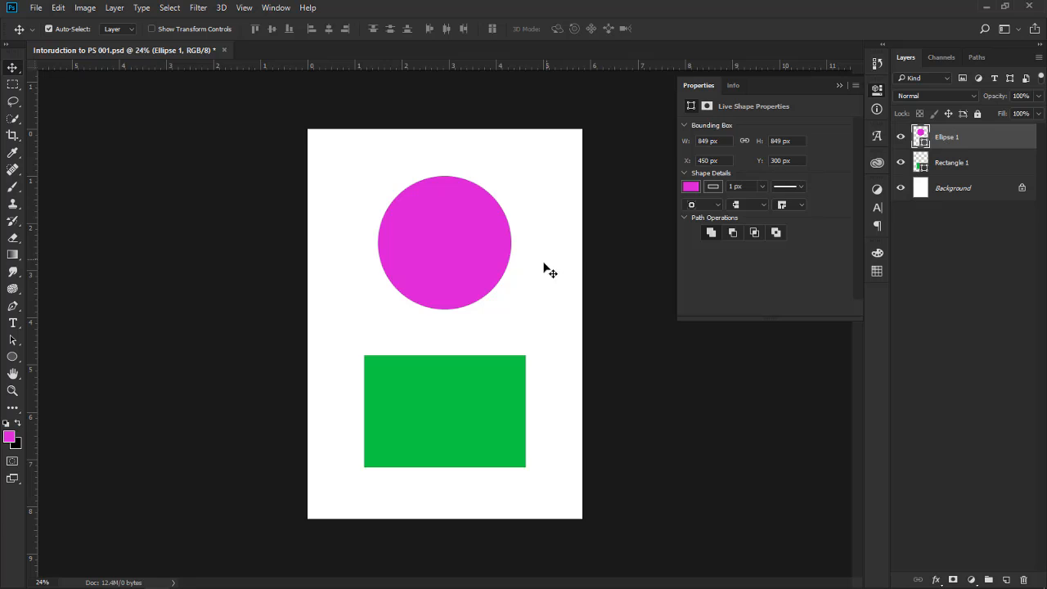
{"action": "left_click", "coordinate": [208, 271]}
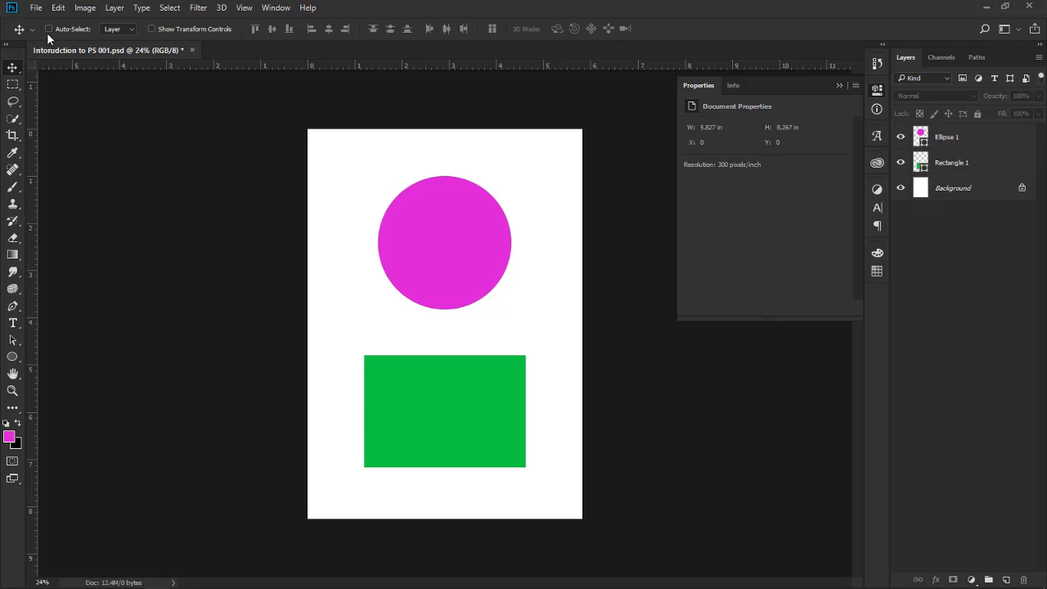
Try repeatedly to move the magenta circle and the green rectangle on the canvas with no layer selected, dismissing each error
{"action": "left_click", "coordinate": [443, 251]}
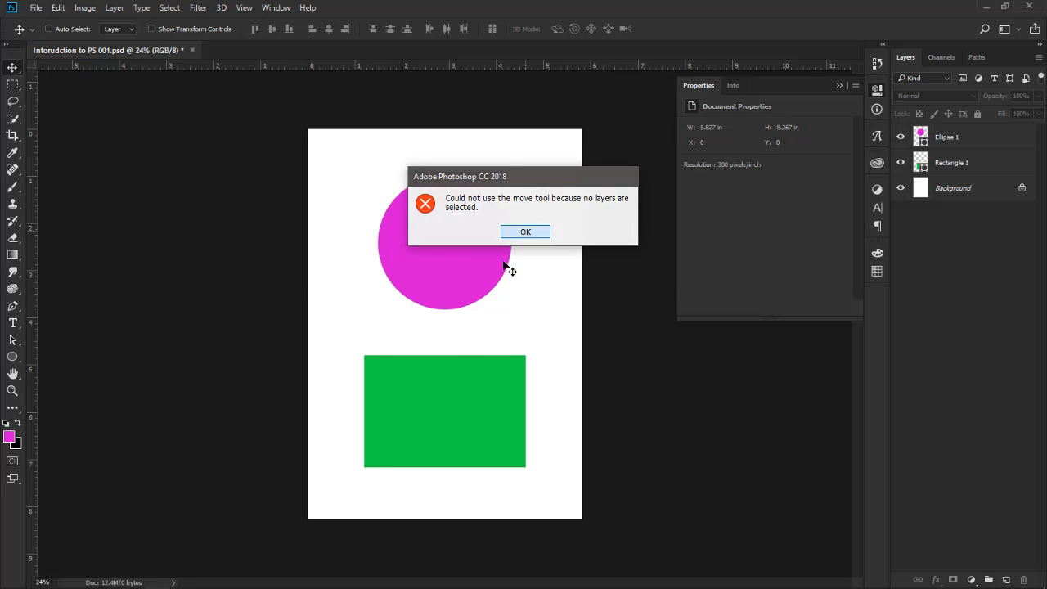
{"action": "left_click", "coordinate": [525, 232]}
{"action": "left_click", "coordinate": [458, 408]}
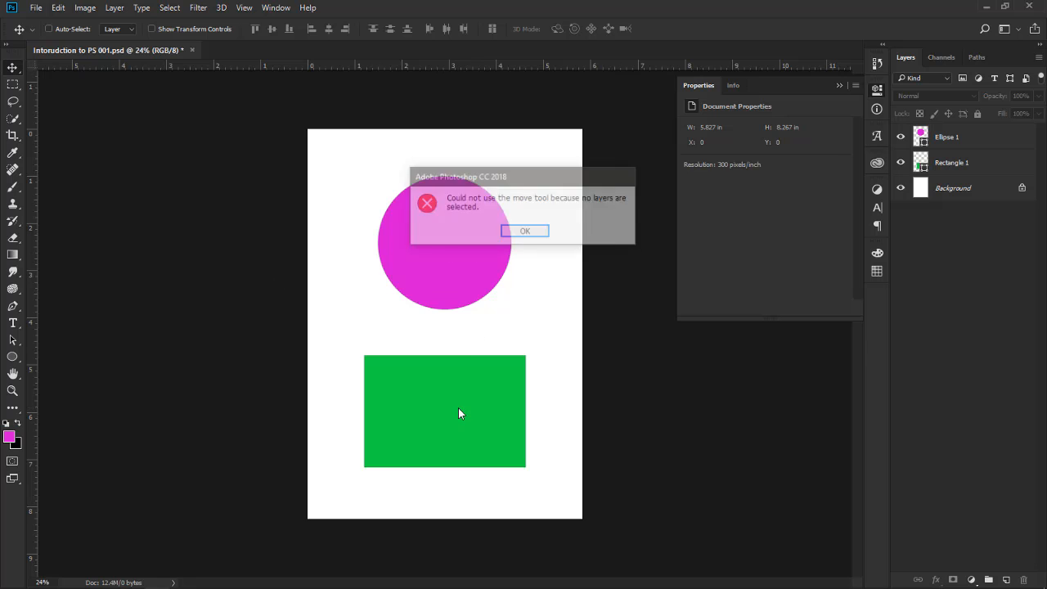
{"action": "left_click", "coordinate": [532, 235]}
{"action": "left_click", "coordinate": [430, 235]}
{"action": "left_click", "coordinate": [525, 232]}
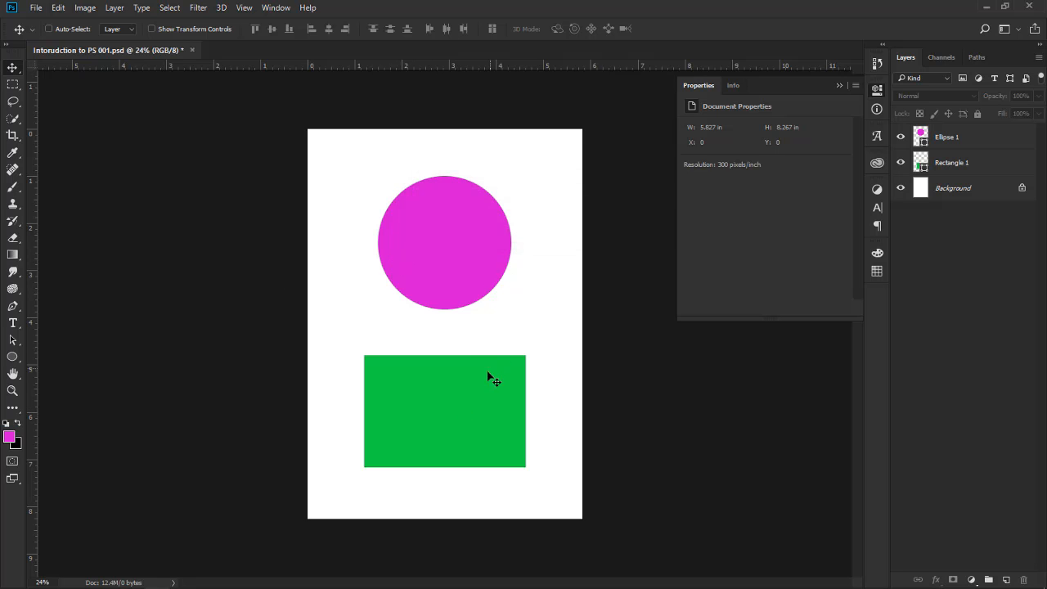
{"action": "left_click", "coordinate": [464, 398]}
{"action": "left_click", "coordinate": [536, 234]}
{"action": "left_click", "coordinate": [476, 239]}
{"action": "left_click", "coordinate": [525, 233]}
{"action": "left_click", "coordinate": [474, 390]}
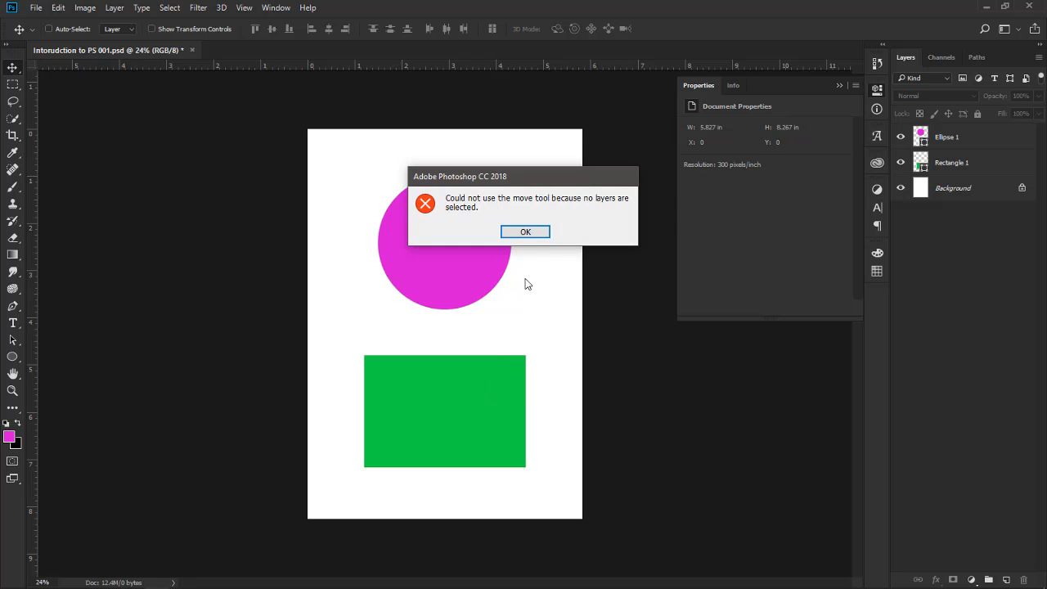
{"action": "left_click", "coordinate": [519, 232]}
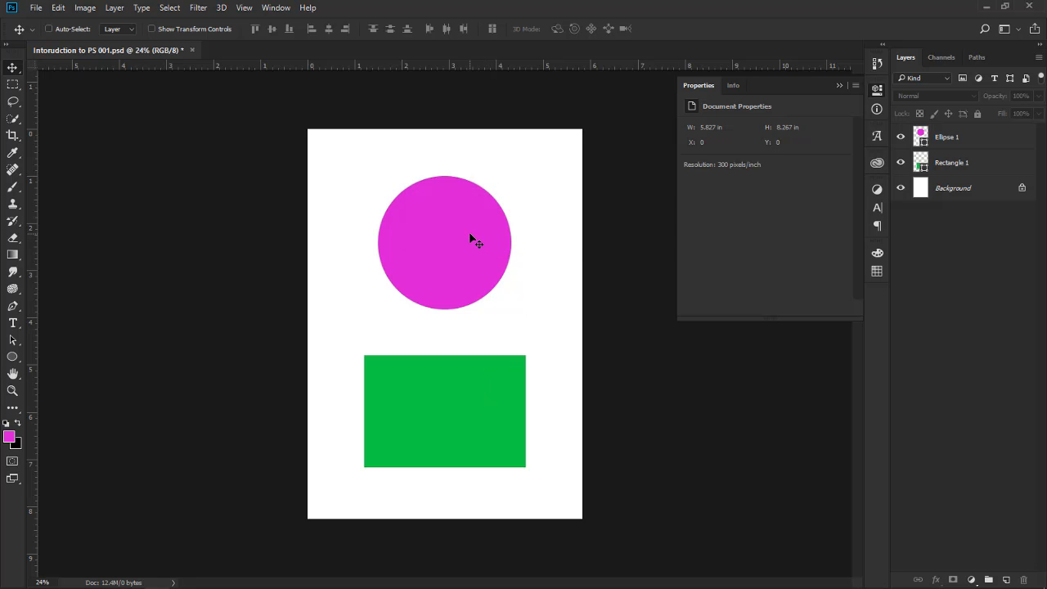
{"action": "left_click", "coordinate": [470, 237]}
{"action": "left_click", "coordinate": [525, 232]}
{"action": "left_click", "coordinate": [463, 401]}
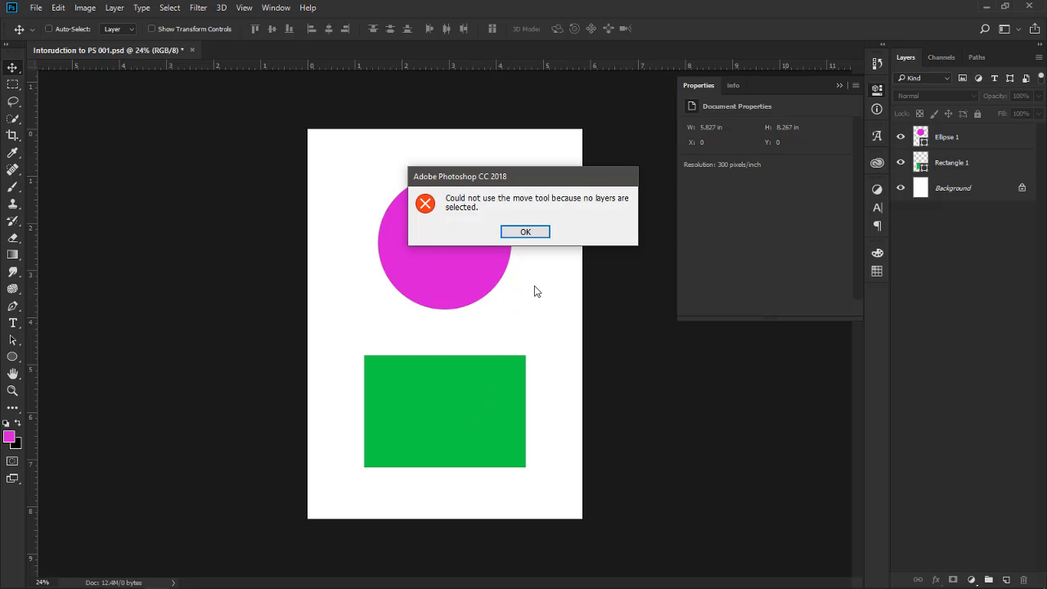
{"action": "left_click", "coordinate": [530, 234]}
{"action": "left_click", "coordinate": [446, 241]}
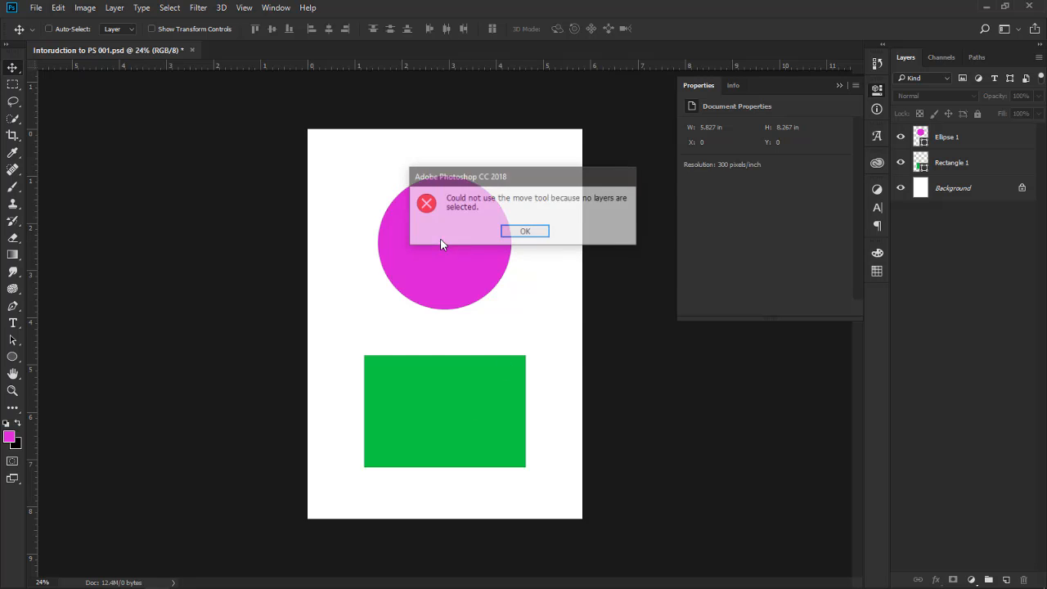
{"action": "left_click", "coordinate": [520, 233]}
{"action": "left_click", "coordinate": [464, 394]}
{"action": "left_click", "coordinate": [533, 235]}
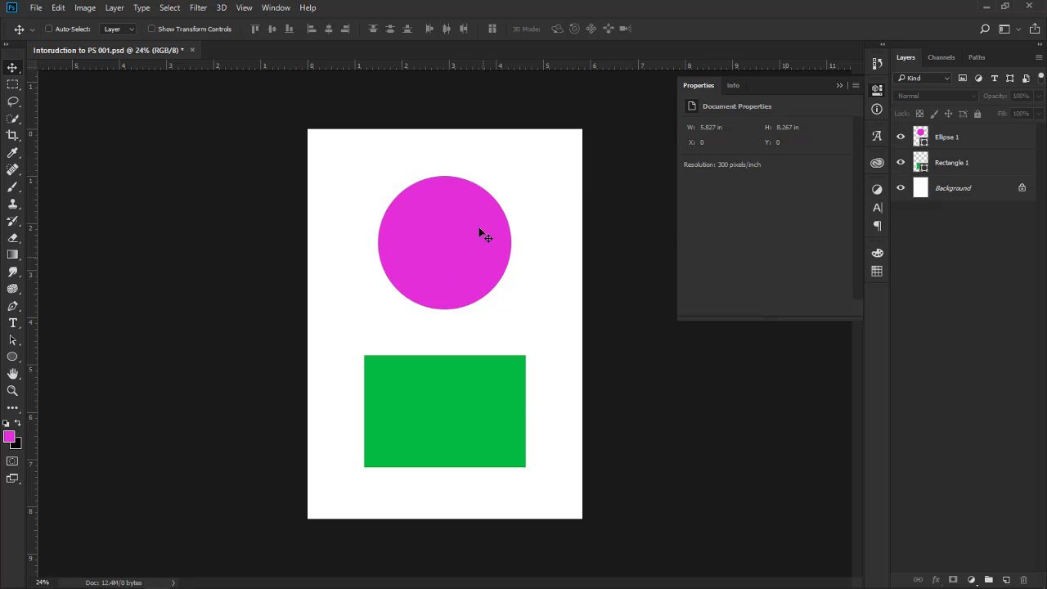
Select the Ellipse 1 layer and shift the circle sideways on the canvas, leaving it at about X 449 px
{"action": "left_click", "coordinate": [949, 137]}
{"action": "mouse_move", "coordinate": [463, 237]}
{"action": "left_mouse_down"}
{"action": "mouse_move", "coordinate": [478, 245]}
{"action": "mouse_move", "coordinate": [472, 236]}
{"action": "left_mouse_up"}
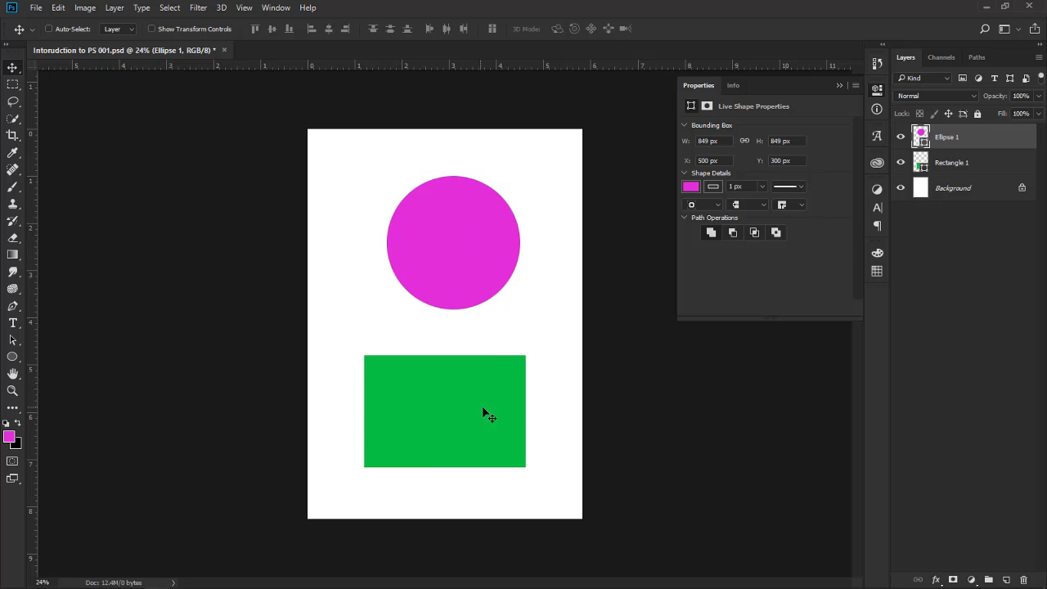
{"action": "left_click_drag", "start_coordinate": [455, 416], "coordinate": [431, 423]}
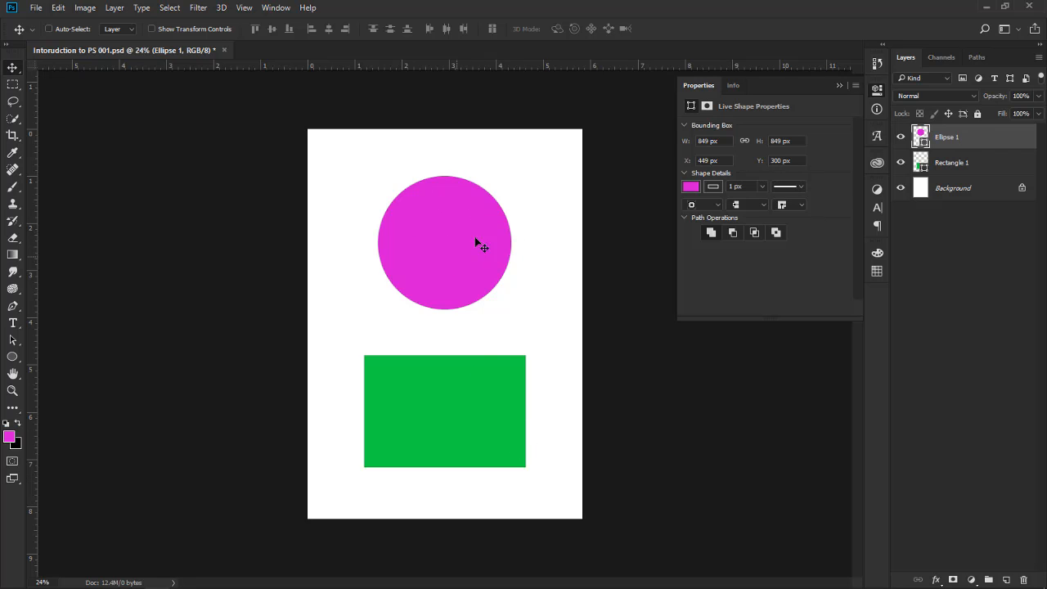
{"action": "mouse_move", "coordinate": [544, 493]}
{"action": "left_mouse_down"}
{"action": "mouse_move", "coordinate": [357, 483]}
{"action": "mouse_move", "coordinate": [463, 373]}
{"action": "mouse_move", "coordinate": [575, 441]}
{"action": "mouse_move", "coordinate": [517, 536]}
{"action": "mouse_move", "coordinate": [564, 468]}
{"action": "mouse_move", "coordinate": [556, 496]}
{"action": "mouse_move", "coordinate": [556, 477]}
{"action": "mouse_move", "coordinate": [554, 486]}
{"action": "left_mouse_up"}
Select the Rectangle 1 layer and move the green rectangle up to about Y 1368 px
{"action": "left_click", "coordinate": [967, 163]}
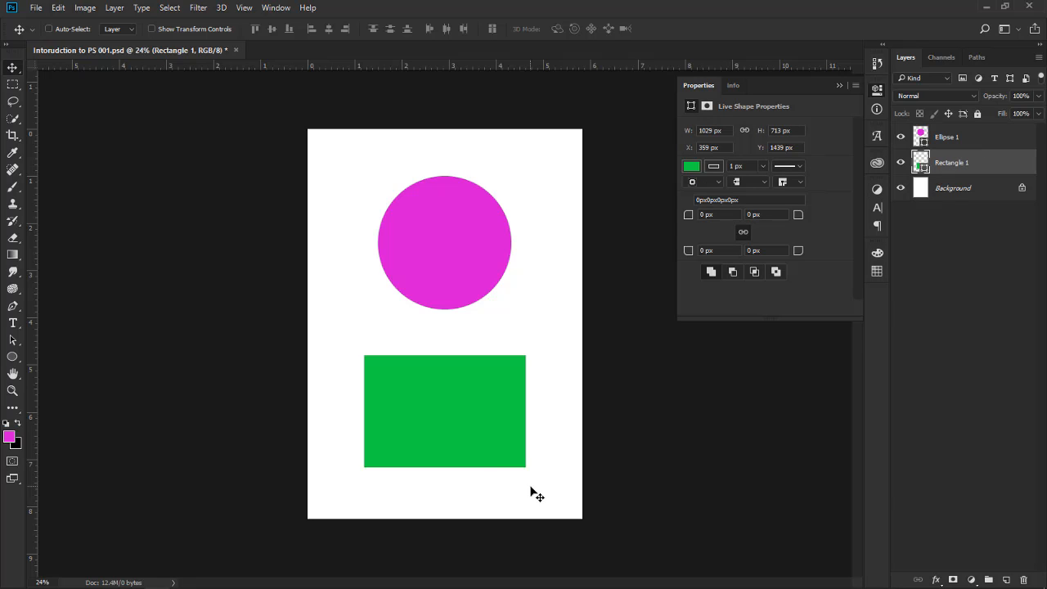
{"action": "mouse_move", "coordinate": [494, 374]}
{"action": "left_mouse_down"}
{"action": "mouse_move", "coordinate": [523, 375]}
{"action": "mouse_move", "coordinate": [465, 365]}
{"action": "mouse_move", "coordinate": [480, 374]}
{"action": "left_mouse_up"}
{"action": "mouse_move", "coordinate": [554, 164]}
{"action": "left_mouse_down"}
{"action": "mouse_move", "coordinate": [467, 188]}
{"action": "mouse_move", "coordinate": [573, 152]}
{"action": "mouse_move", "coordinate": [576, 259]}
{"action": "mouse_move", "coordinate": [523, 139]}
{"action": "mouse_move", "coordinate": [570, 157]}
{"action": "mouse_move", "coordinate": [562, 149]}
{"action": "left_mouse_up"}
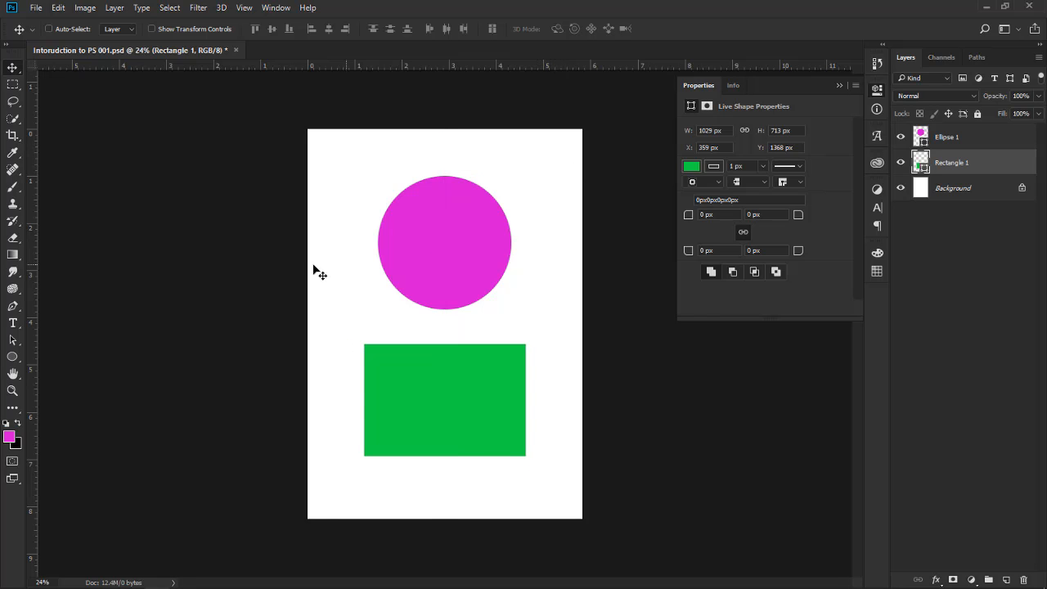
Turn on Auto-Select and move the circle and rectangle directly on the canvas, leaving the rectangle at about Y 1322 px
{"action": "left_click", "coordinate": [49, 29]}
{"action": "left_click_drag", "start_coordinate": [478, 279], "coordinate": [455, 240]}
{"action": "mouse_move", "coordinate": [467, 379]}
{"action": "left_mouse_down"}
{"action": "mouse_move", "coordinate": [474, 347]}
{"action": "mouse_move", "coordinate": [467, 362]}
{"action": "left_mouse_up"}
{"action": "left_click", "coordinate": [208, 151]}
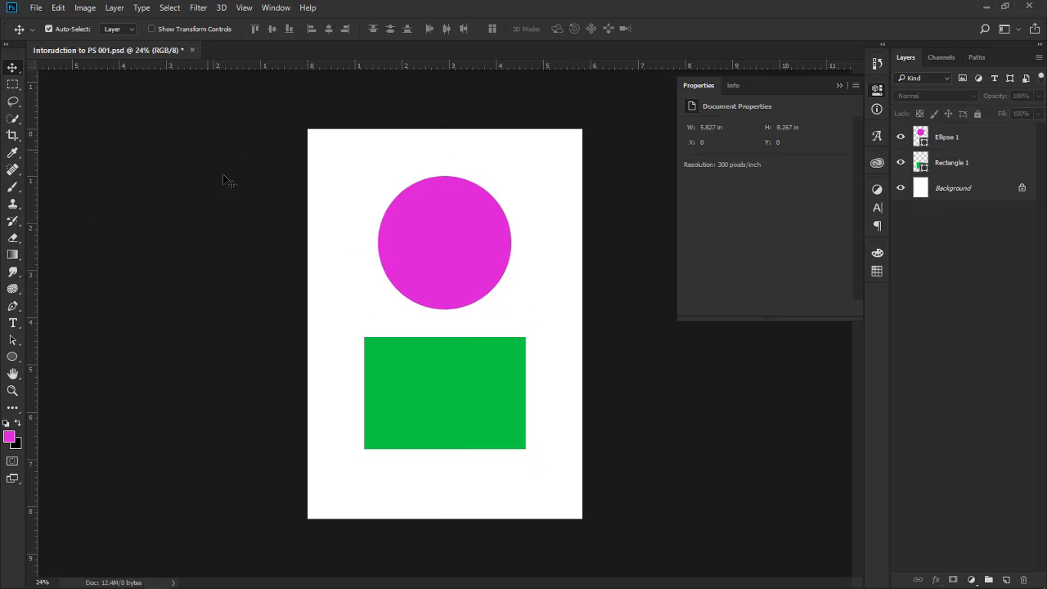
{"action": "left_click_drag", "start_coordinate": [443, 235], "coordinate": [439, 234]}
{"action": "mouse_move", "coordinate": [440, 363]}
{"action": "left_mouse_down"}
{"action": "mouse_move", "coordinate": [438, 382]}
{"action": "mouse_move", "coordinate": [437, 374]}
{"action": "left_mouse_up"}
{"action": "left_click", "coordinate": [270, 237]}
{"action": "left_click", "coordinate": [49, 29]}
Delete the Rectangle 1 layer and undo the deletion
{"action": "left_click", "coordinate": [979, 138]}
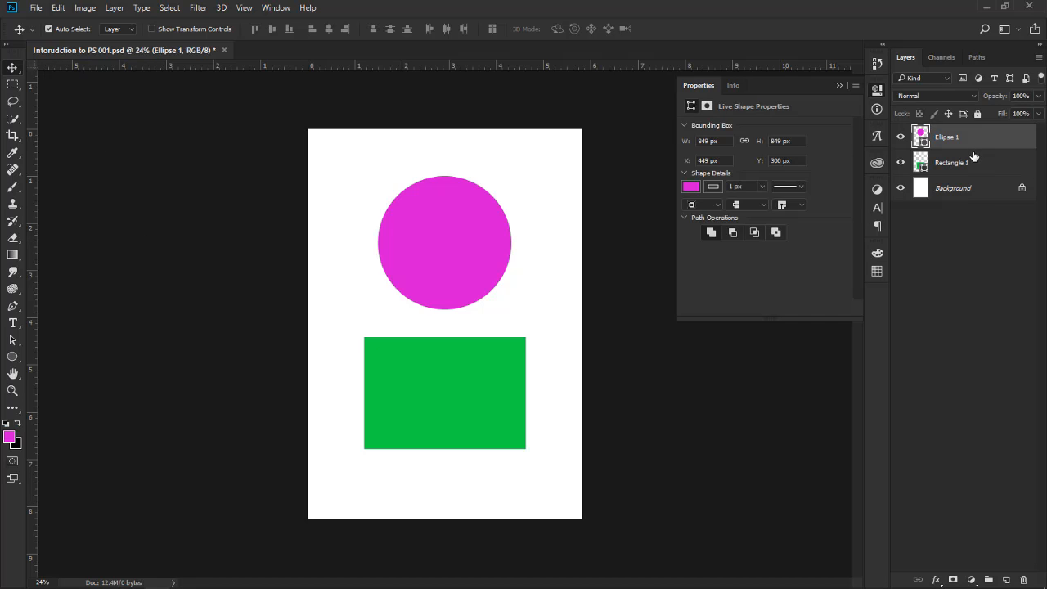
{"action": "left_click", "coordinate": [972, 173]}
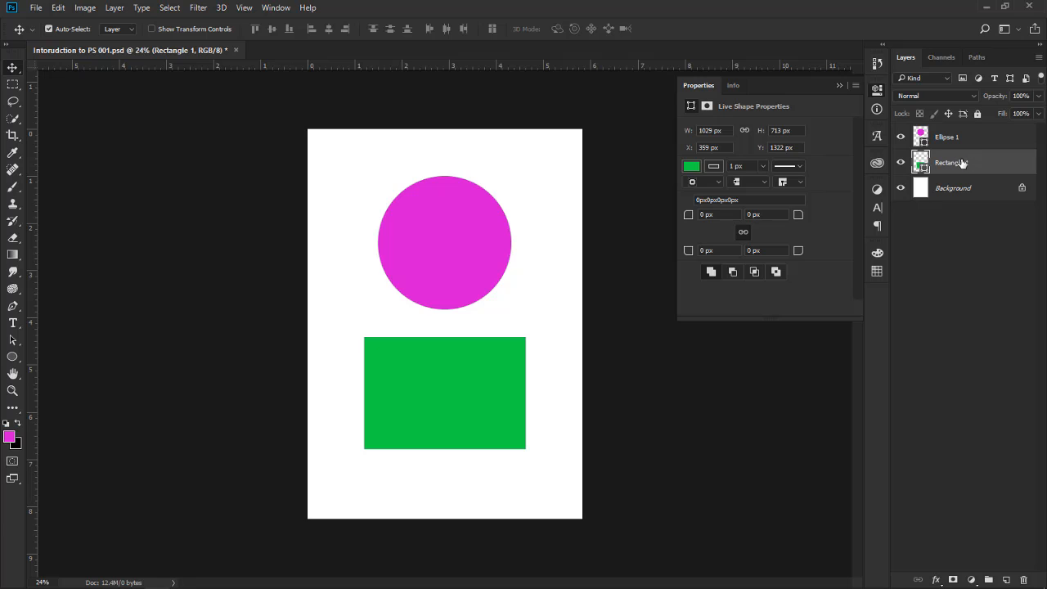
{"action": "left_click", "coordinate": [969, 140]}
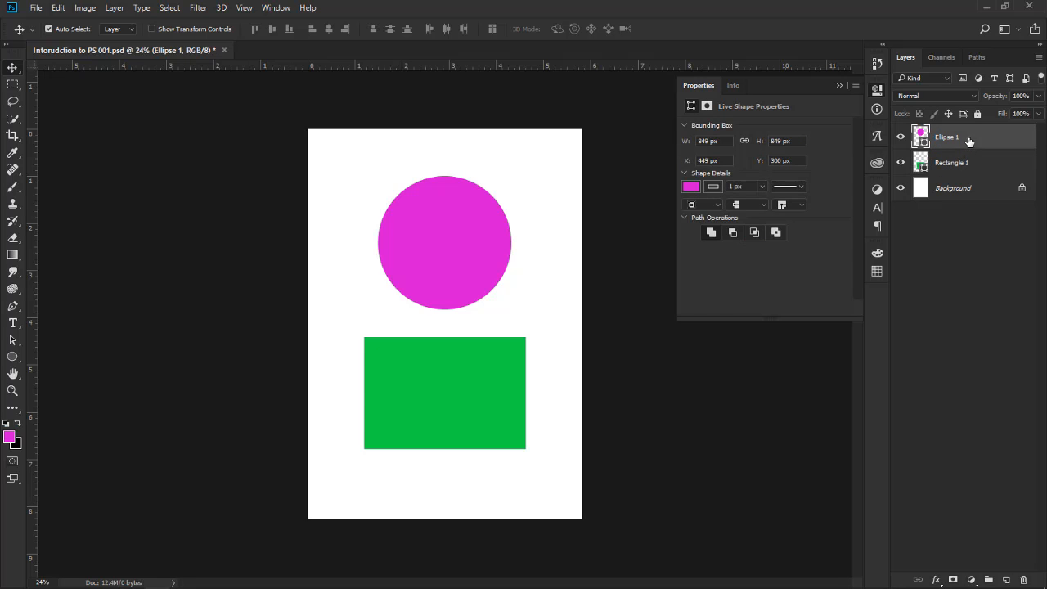
{"action": "left_click", "coordinate": [968, 162]}
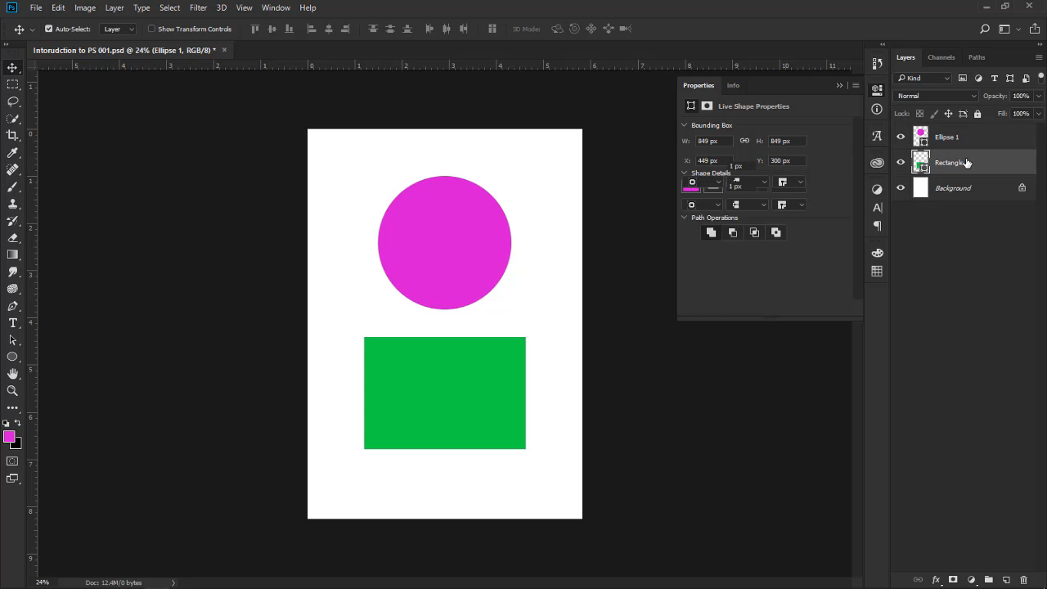
{"action": "left_click", "coordinate": [966, 163]}
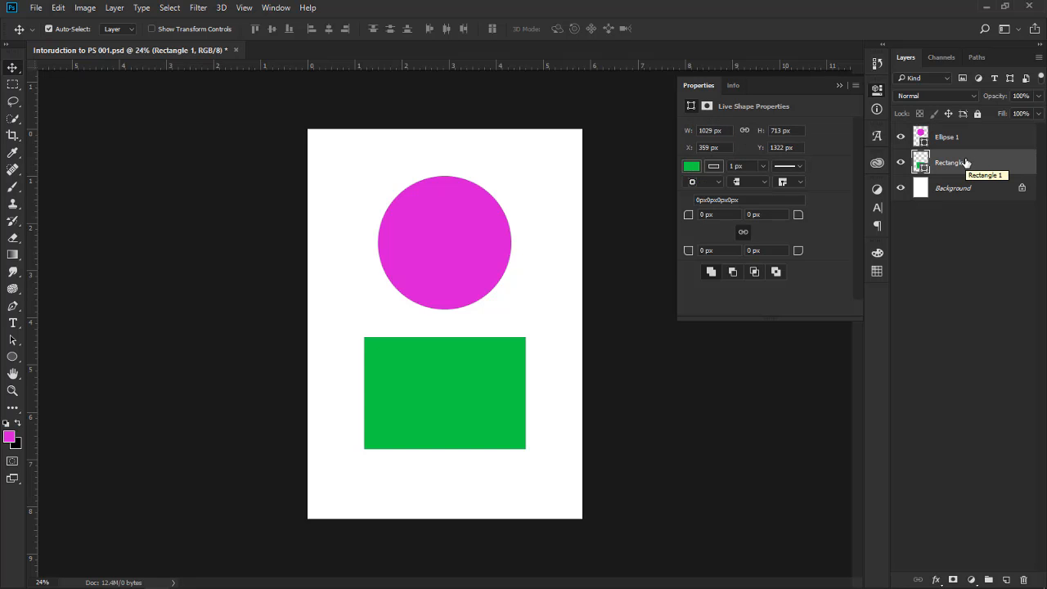
{"action": "key", "text": "Delete"}
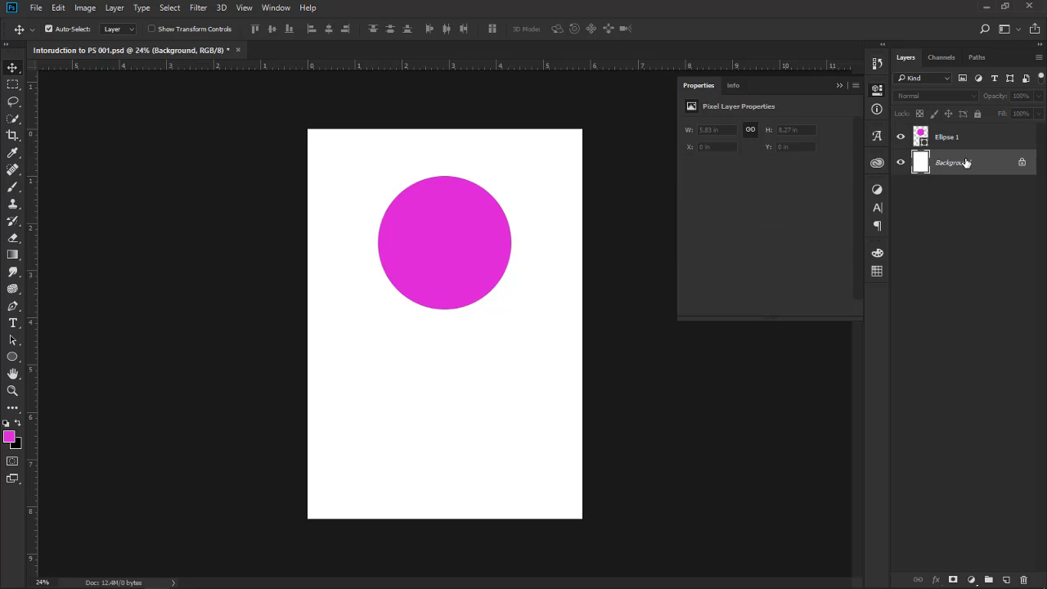
{"action": "key", "text": "ctrl"}
{"action": "key", "text": "ctrl+z"}
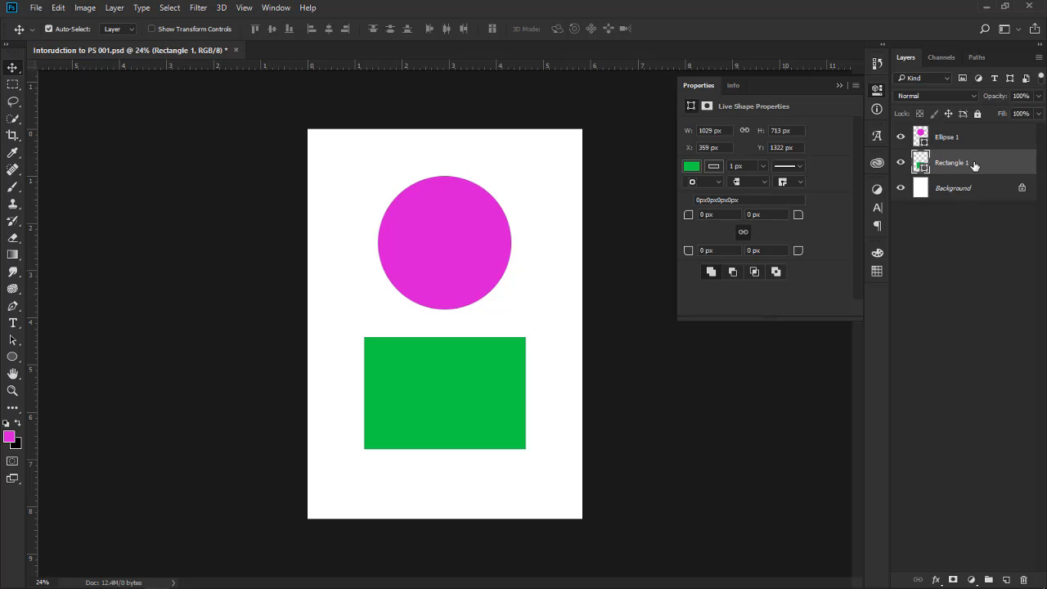
Discard the green rectangle's layer into the layer trash and undo that to restore it
{"action": "left_click_drag", "start_coordinate": [972, 165], "coordinate": [1028, 581]}
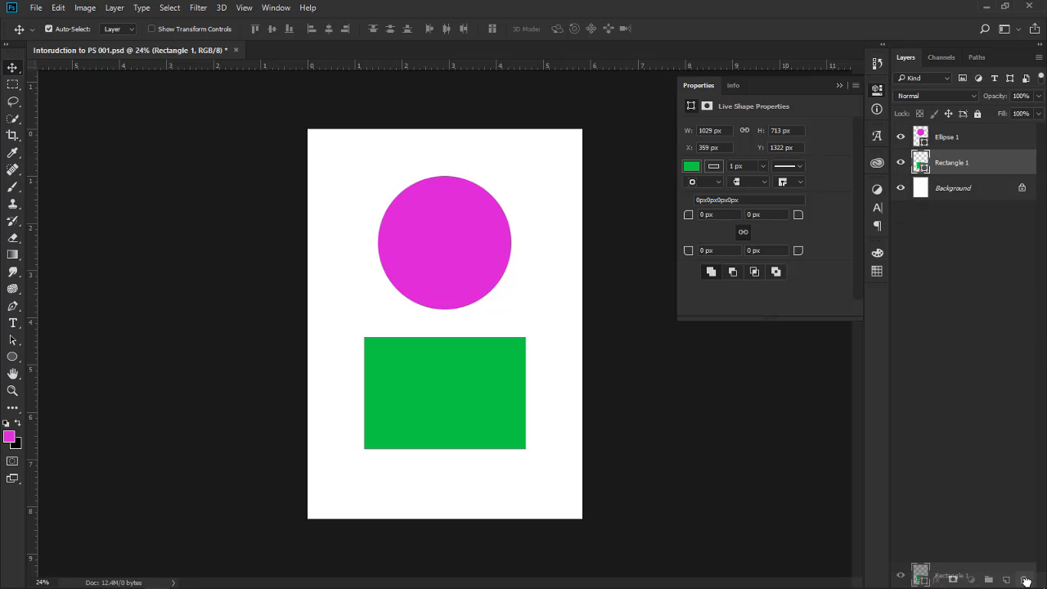
{"action": "left_click_drag", "start_coordinate": [1027, 581], "coordinate": [1027, 581]}
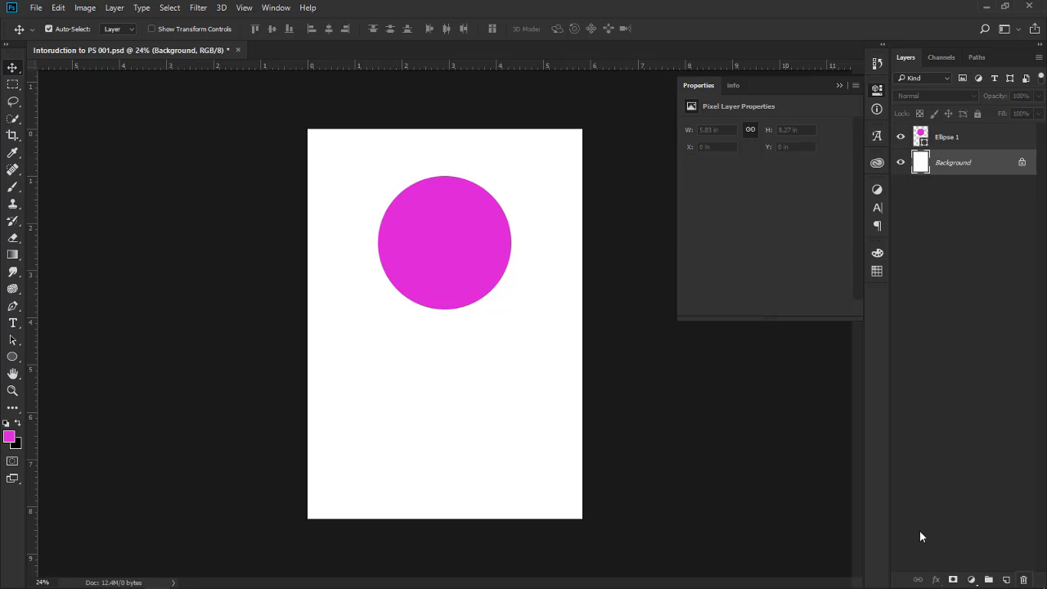
{"action": "key", "text": "ctrl"}
{"action": "key", "text": "ctrl+z"}
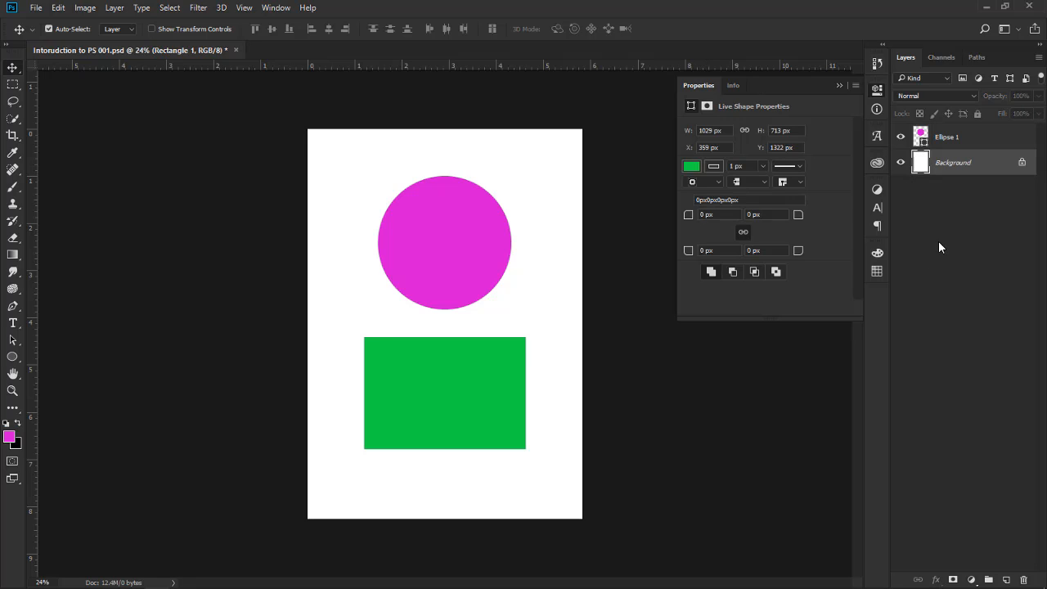
{"action": "key", "text": "ctrl+z"}
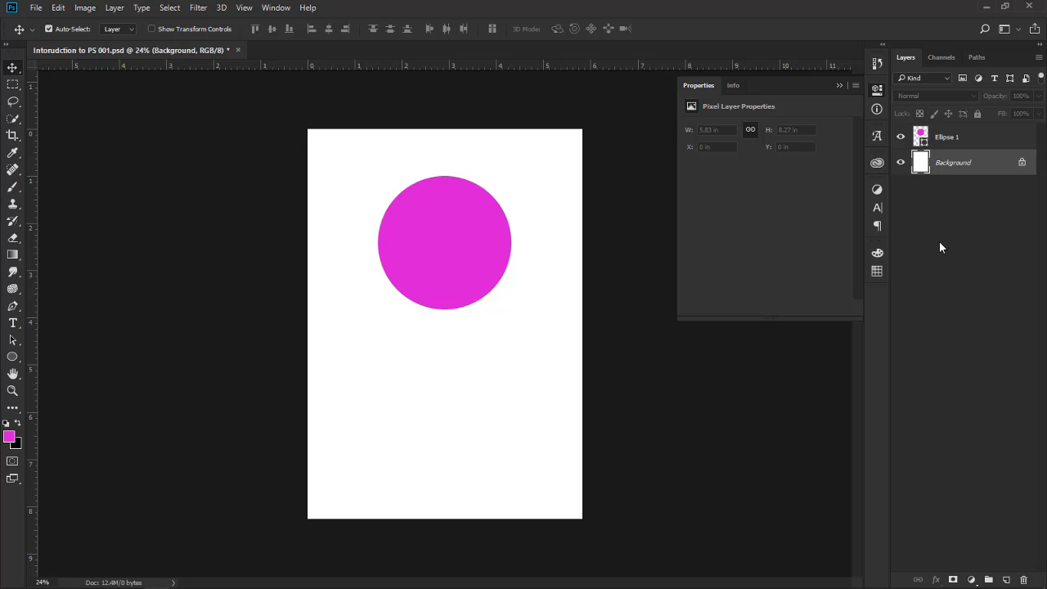
{"action": "key", "text": "ctrl+z"}
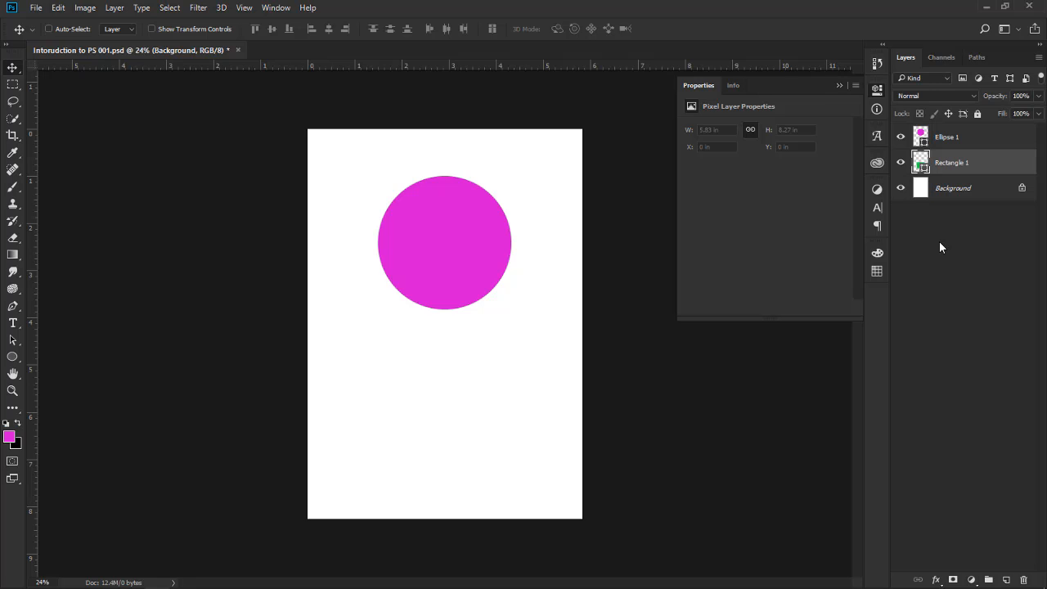
Select the Ellipse 1 and Rectangle 1 layers together and move both shapes up slightly to about Y 281 px
{"action": "left_click", "coordinate": [978, 145], "text": "shift"}
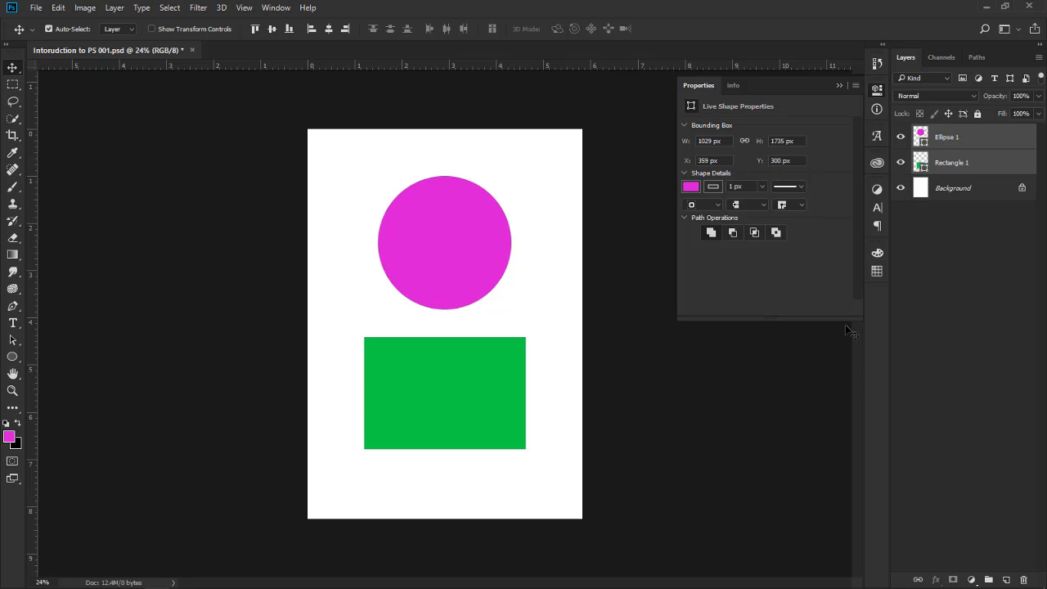
{"action": "left_click", "coordinate": [774, 382]}
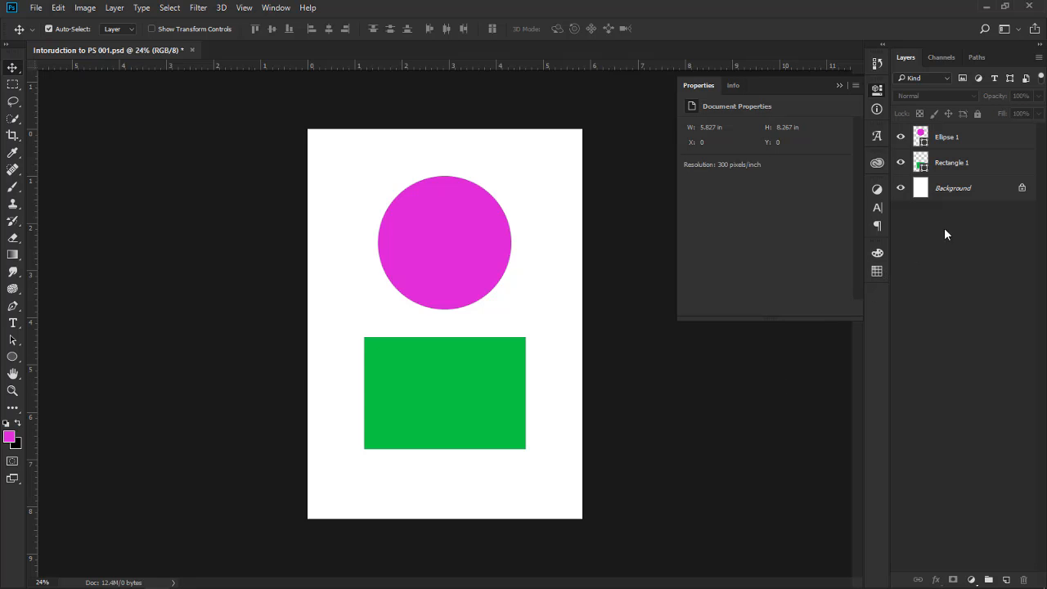
{"action": "left_click", "coordinate": [984, 163]}
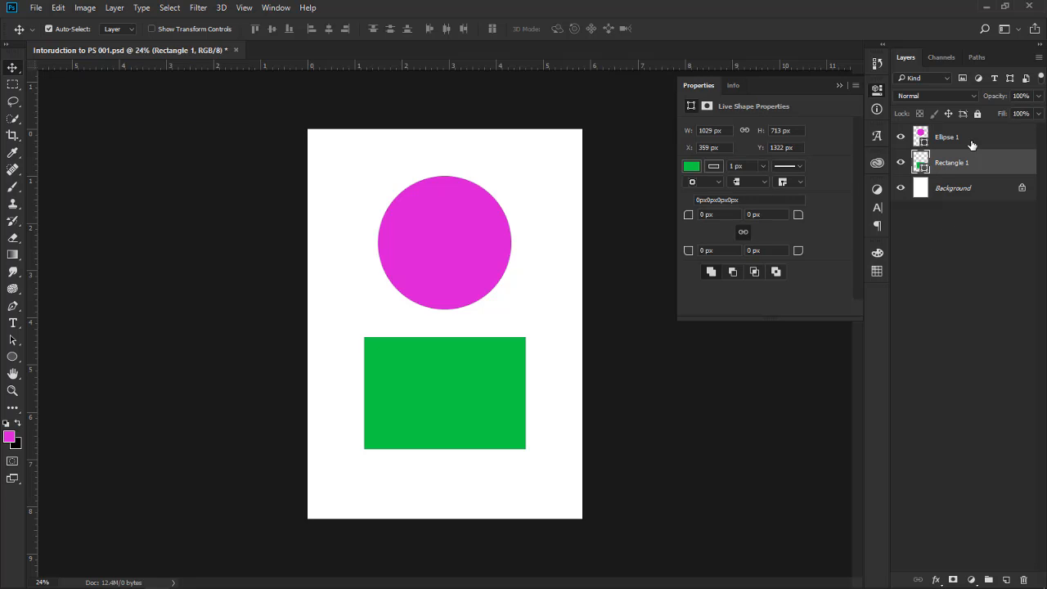
{"action": "left_click", "coordinate": [970, 140], "text": "shift"}
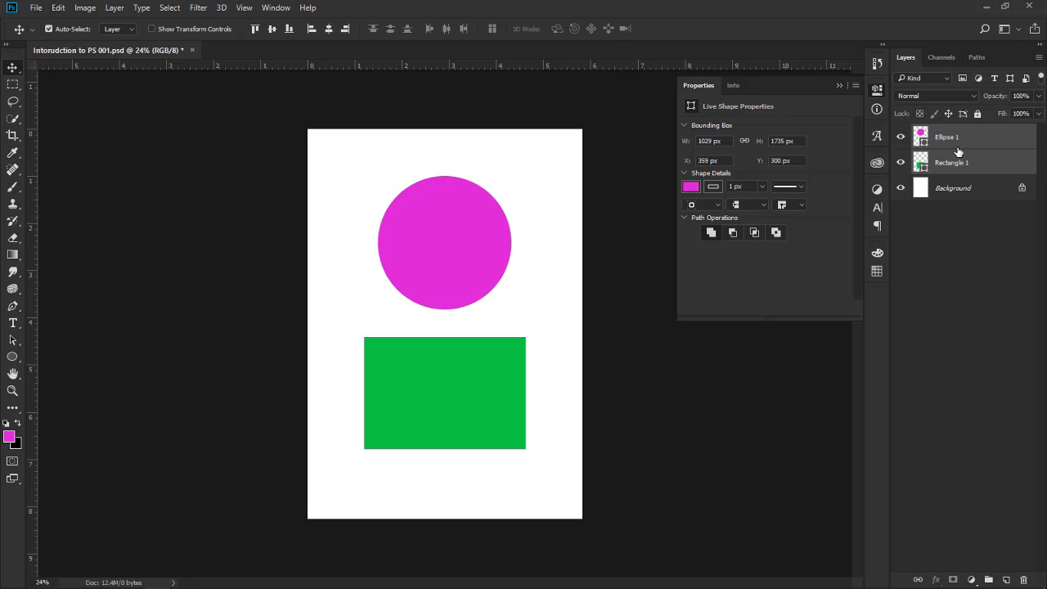
{"action": "mouse_move", "coordinate": [512, 386]}
{"action": "left_mouse_down"}
{"action": "mouse_move", "coordinate": [490, 355]}
{"action": "mouse_move", "coordinate": [532, 407]}
{"action": "mouse_move", "coordinate": [495, 385]}
{"action": "mouse_move", "coordinate": [510, 379]}
{"action": "mouse_move", "coordinate": [493, 390]}
{"action": "mouse_move", "coordinate": [509, 381]}
{"action": "left_mouse_up"}
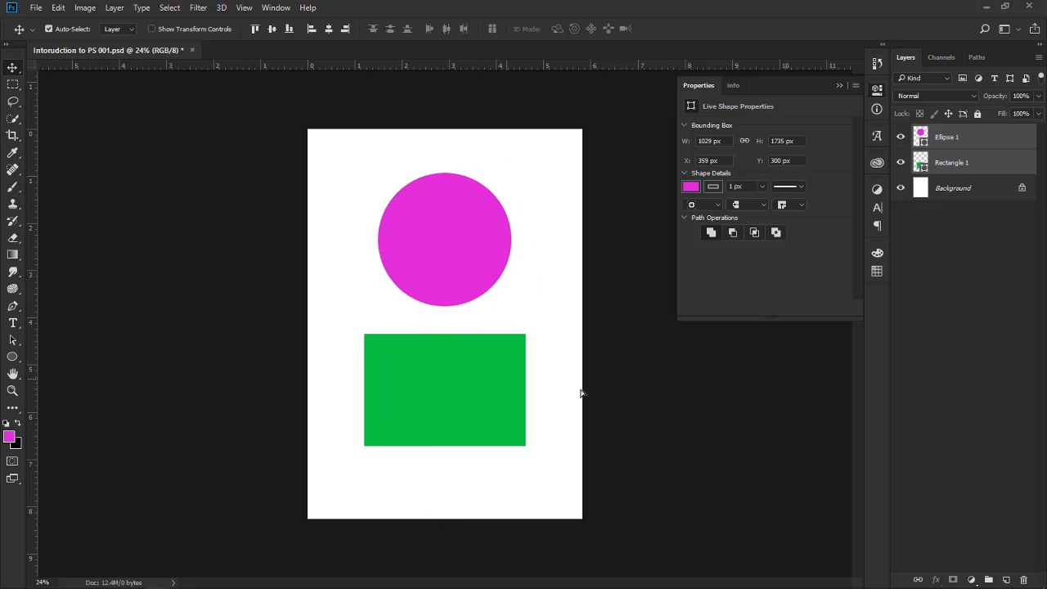
Deselect all layers and select the rectangle and circle together directly on the canvas
{"action": "left_click", "coordinate": [643, 396]}
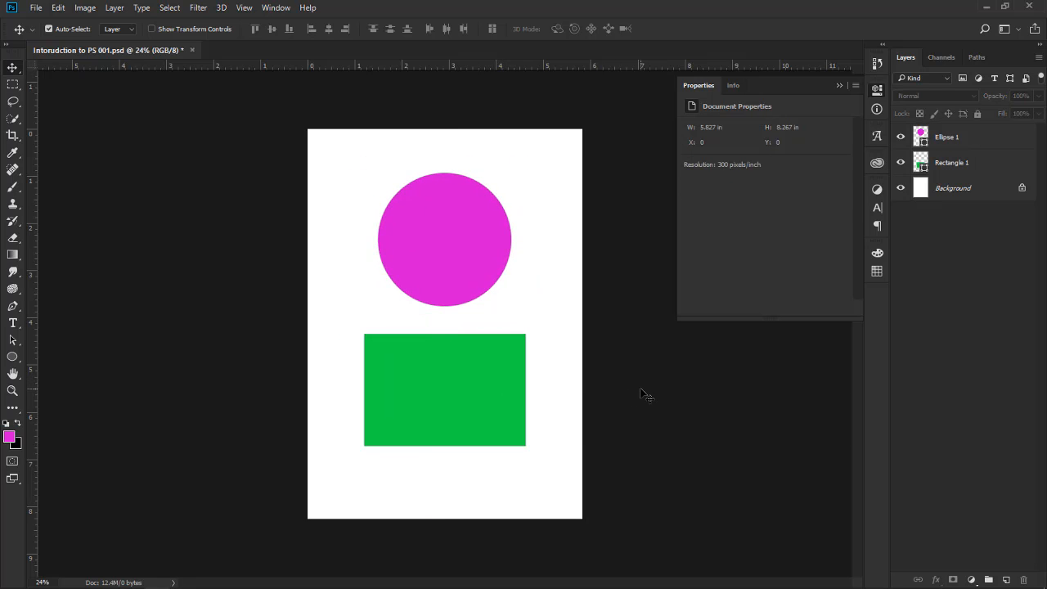
{"action": "left_click", "coordinate": [458, 404]}
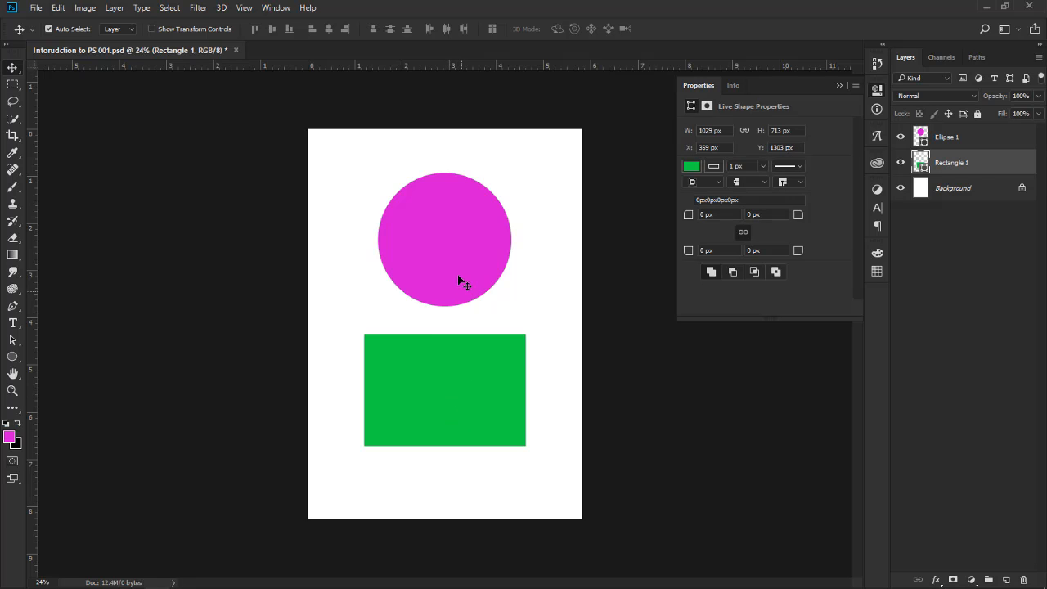
{"action": "left_click", "coordinate": [452, 243], "text": "shift"}
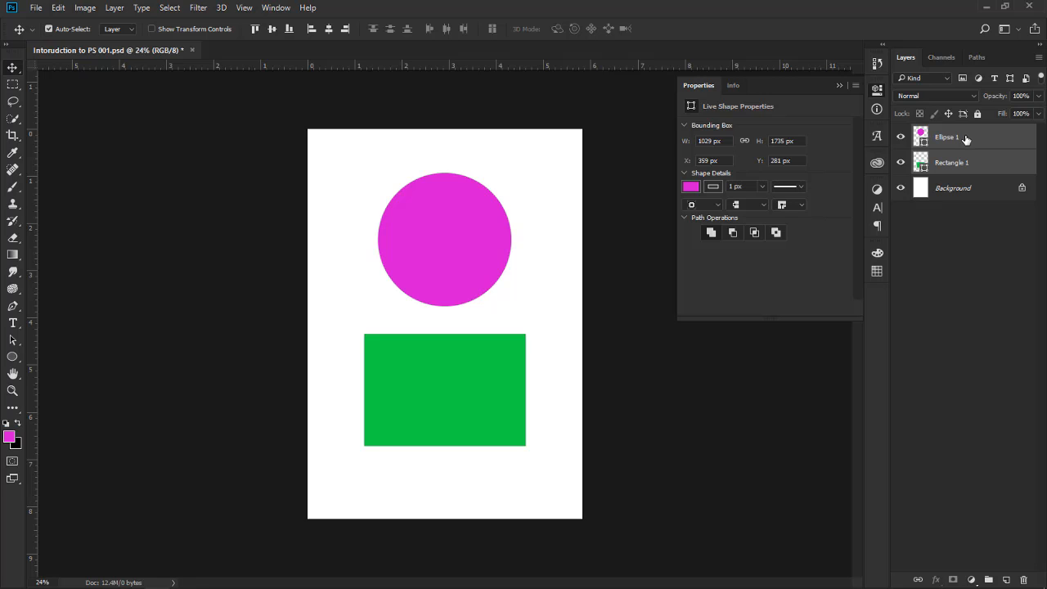
Delete the selected Ellipse 1 and Rectangle 1 layers together using the layer trash
{"action": "left_click_drag", "start_coordinate": [966, 139], "coordinate": [1025, 583]}
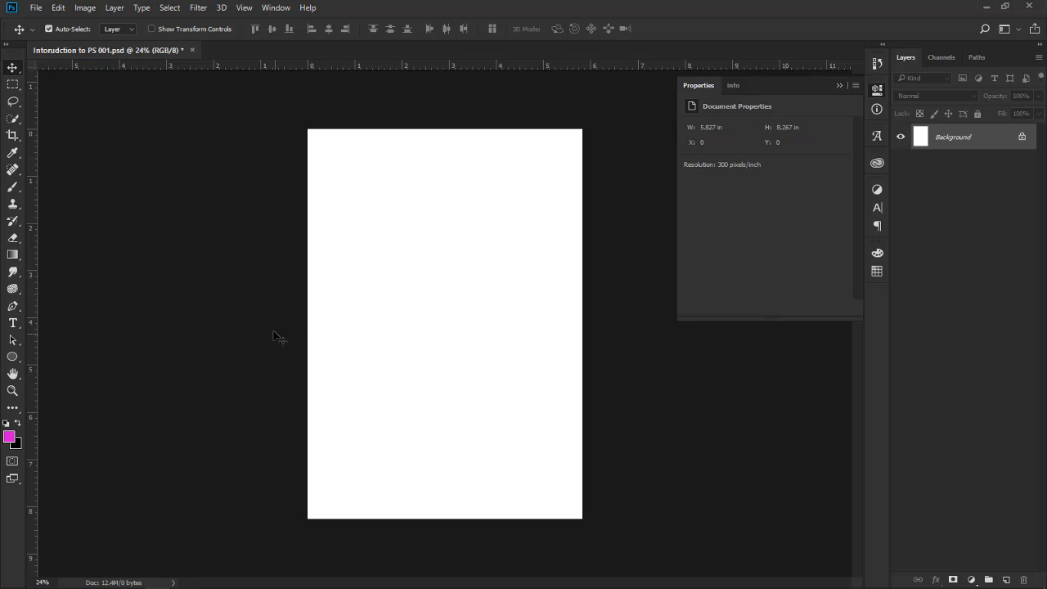
Choose the Polygon Tool and set its fill colour to yellow e2ef15
{"action": "left_click", "coordinate": [20, 365]}
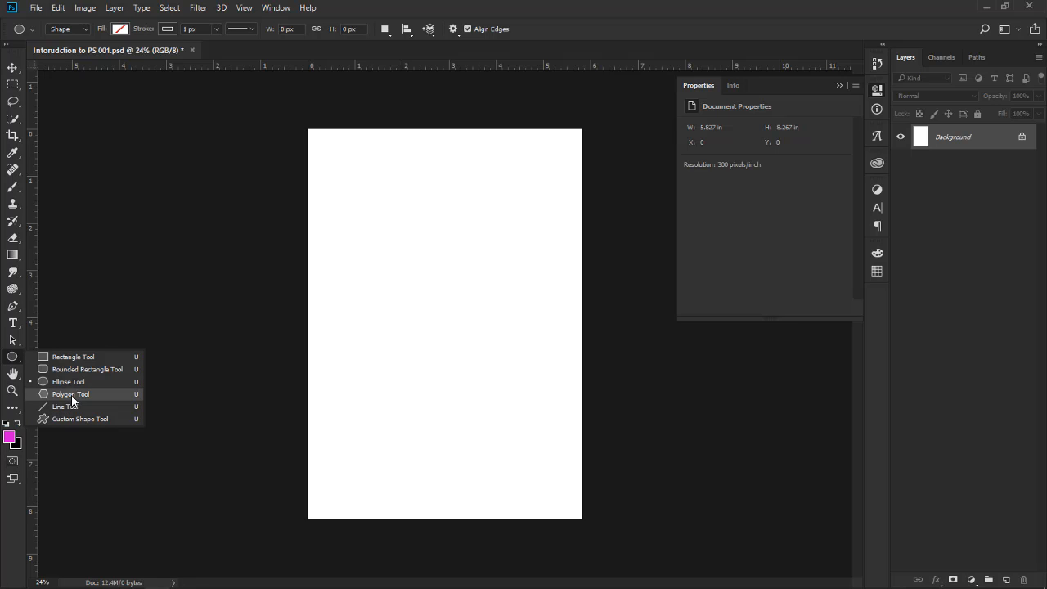
{"action": "left_click", "coordinate": [72, 396]}
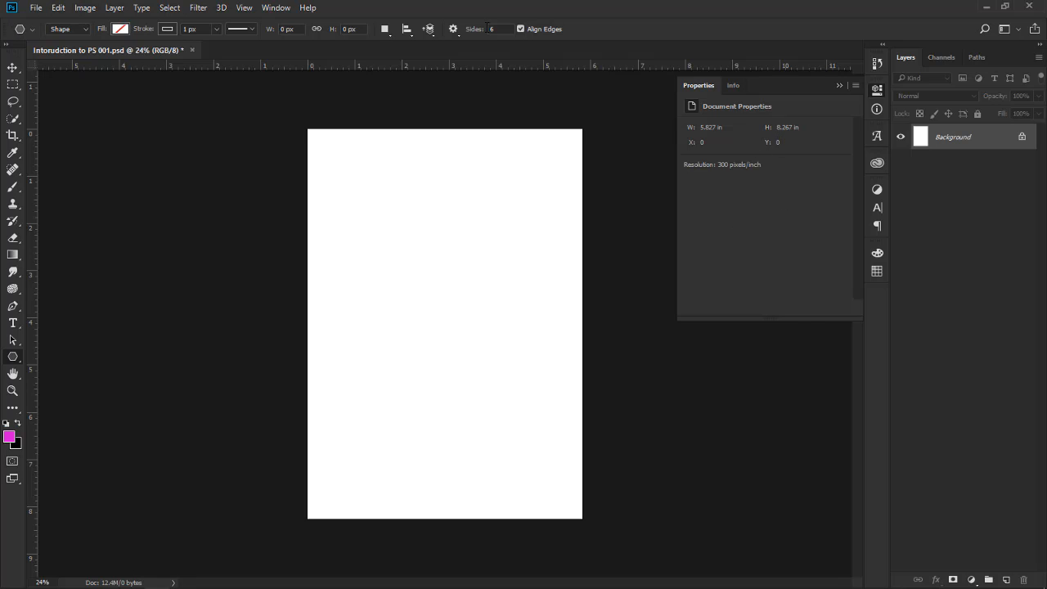
{"action": "left_click", "coordinate": [122, 31]}
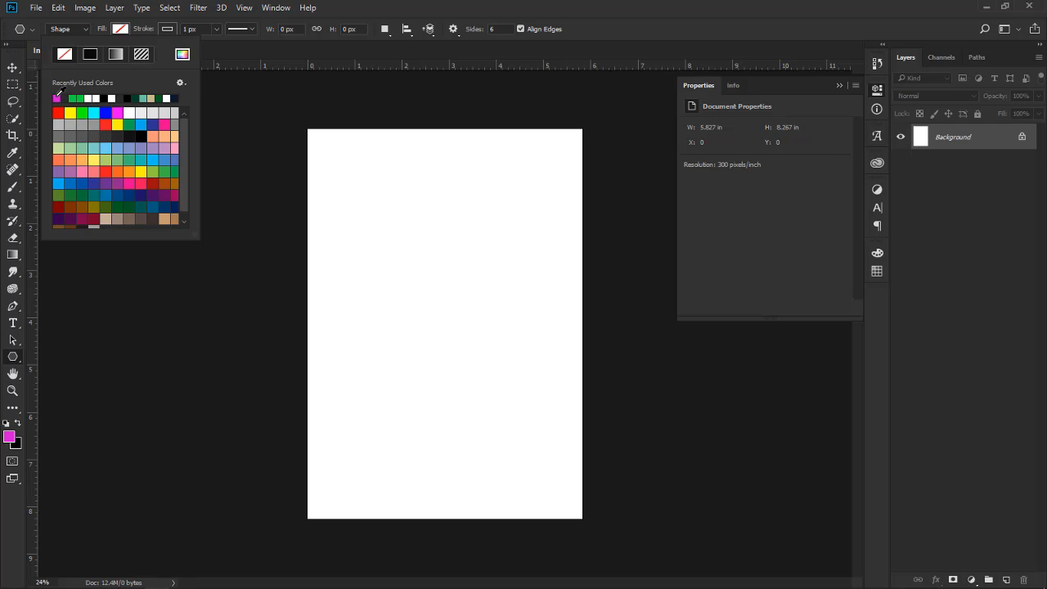
{"action": "left_click", "coordinate": [183, 54]}
{"action": "mouse_move", "coordinate": [869, 338]}
{"action": "left_mouse_down"}
{"action": "mouse_move", "coordinate": [870, 321]}
{"action": "mouse_move", "coordinate": [868, 348]}
{"action": "left_mouse_up"}
{"action": "mouse_move", "coordinate": [868, 404]}
{"action": "left_mouse_down"}
{"action": "mouse_move", "coordinate": [867, 421]}
{"action": "mouse_move", "coordinate": [873, 406]}
{"action": "left_mouse_up"}
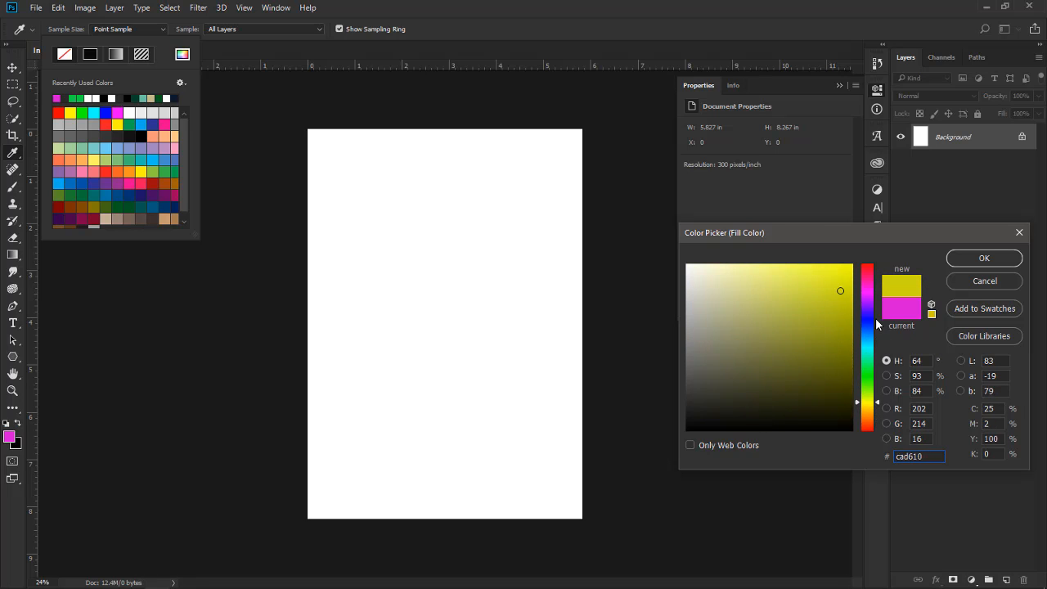
{"action": "left_click_drag", "start_coordinate": [843, 278], "coordinate": [838, 274]}
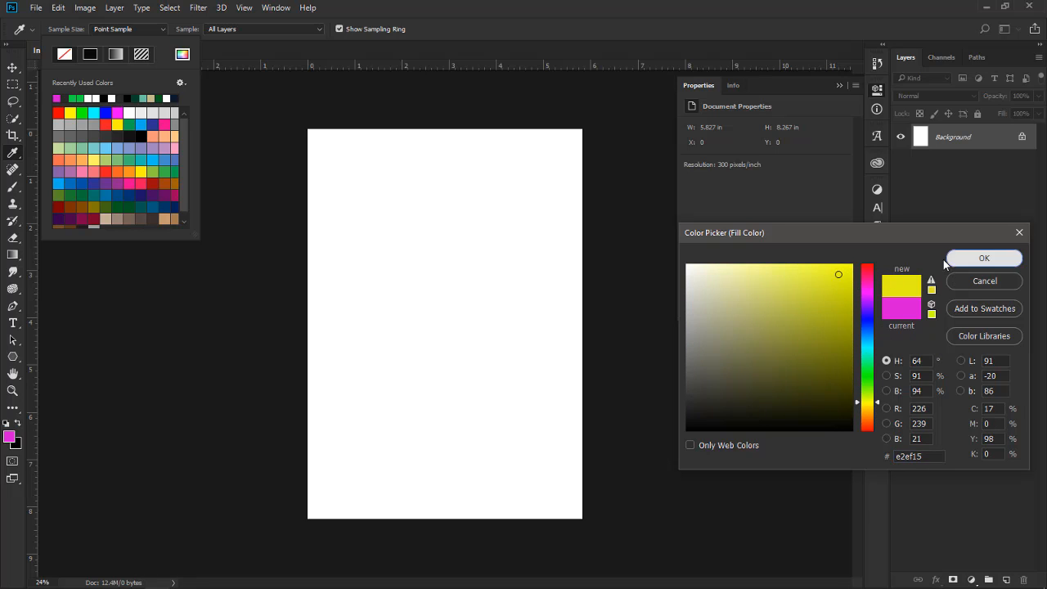
{"action": "left_click", "coordinate": [957, 257]}
Draw a hexagon about 499 × 433 px in the page's upper-left area and delete its layer with the Move tool active
{"action": "left_click_drag", "start_coordinate": [369, 182], "coordinate": [406, 190]}
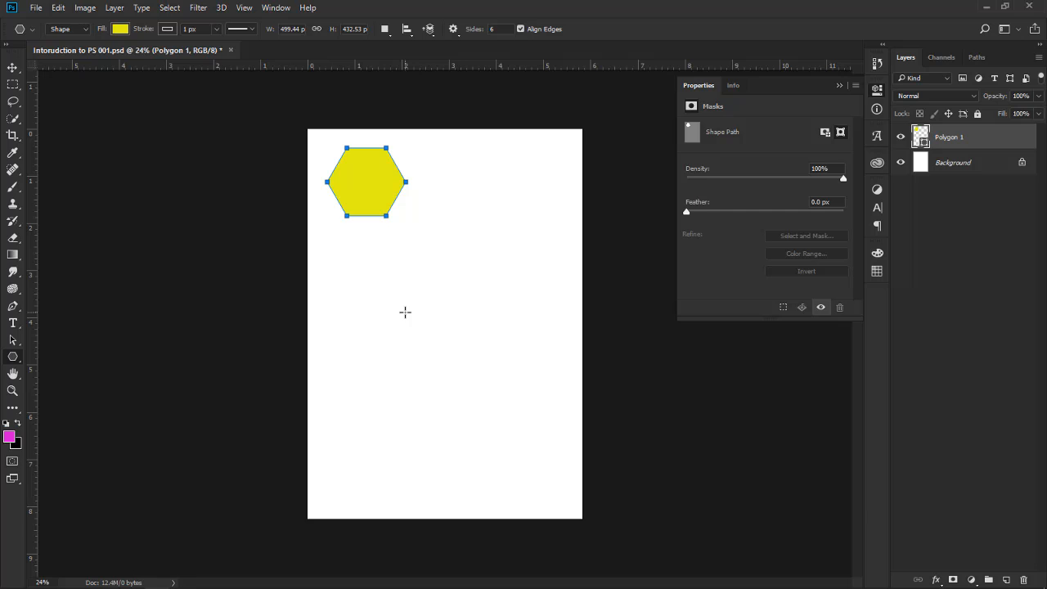
{"action": "left_click", "coordinate": [14, 70]}
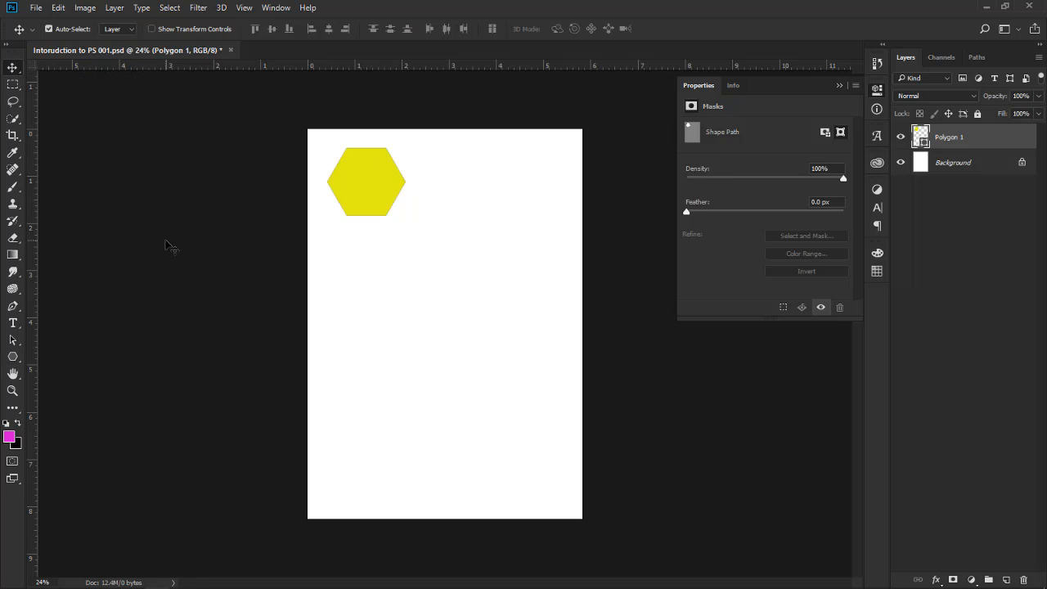
{"action": "key", "text": "Delete"}
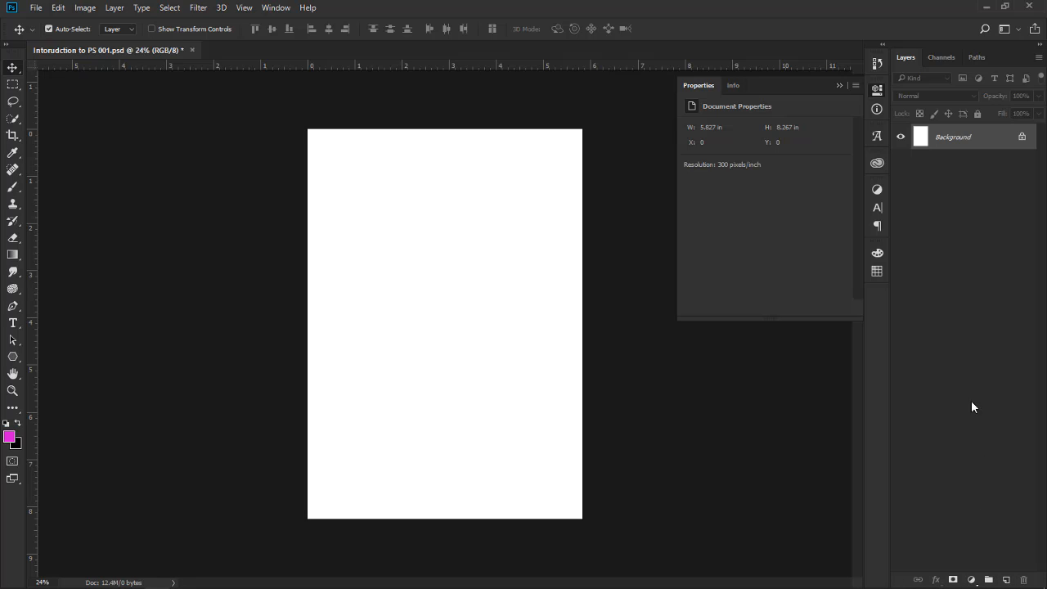
Create a blank layer above the Background, undo it and create it again
{"action": "left_click", "coordinate": [1007, 580]}
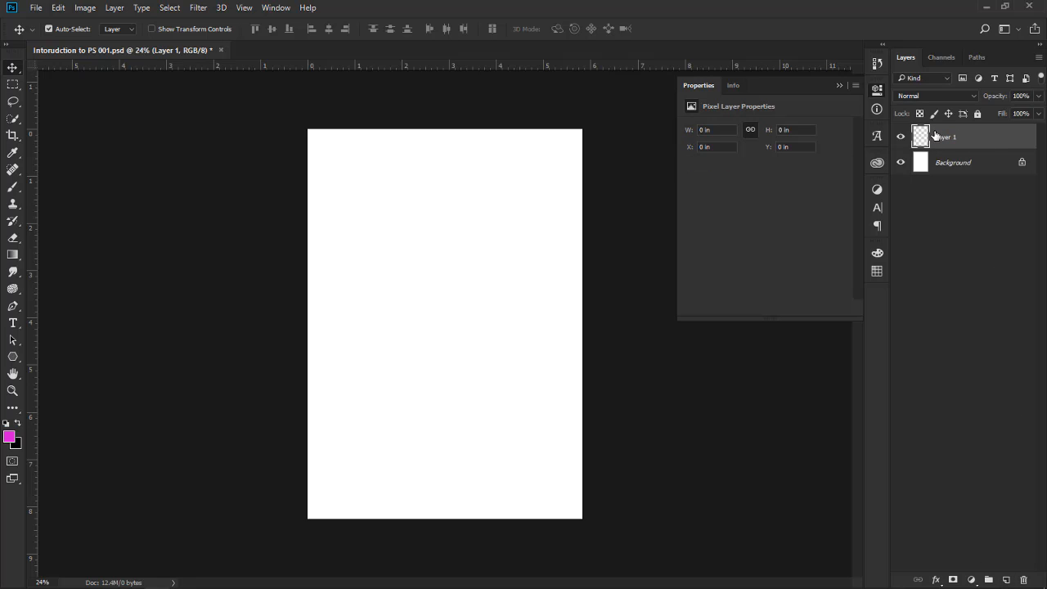
{"action": "key", "text": "ctrl+z"}
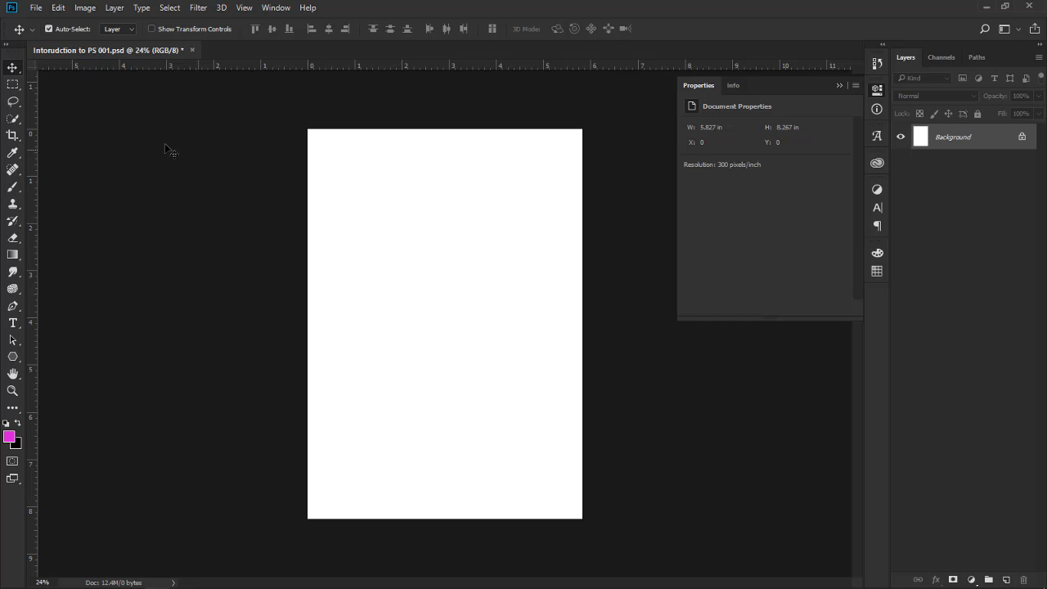
{"action": "left_click", "coordinate": [1005, 580]}
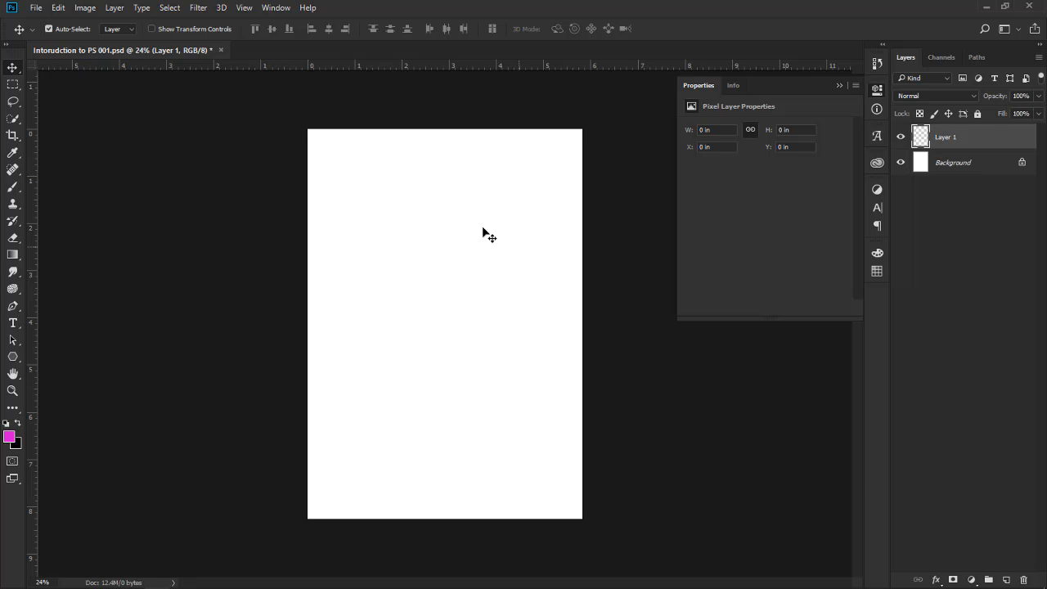
Set the background colour to yellow e2f41c and fill the whole of Layer 1 with it
{"action": "left_click", "coordinate": [18, 449]}
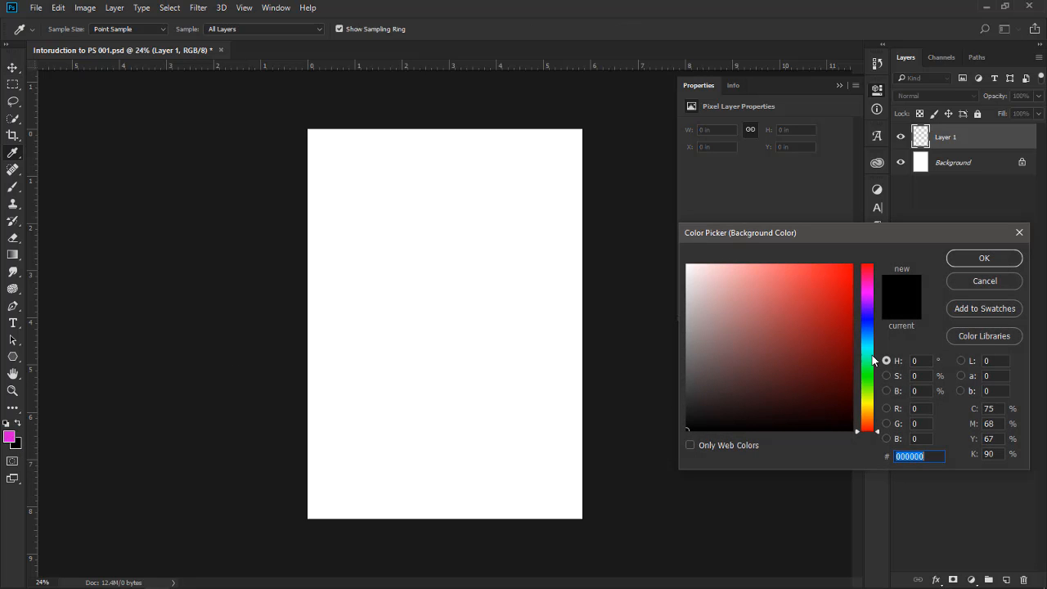
{"action": "left_click_drag", "start_coordinate": [869, 355], "coordinate": [869, 403]}
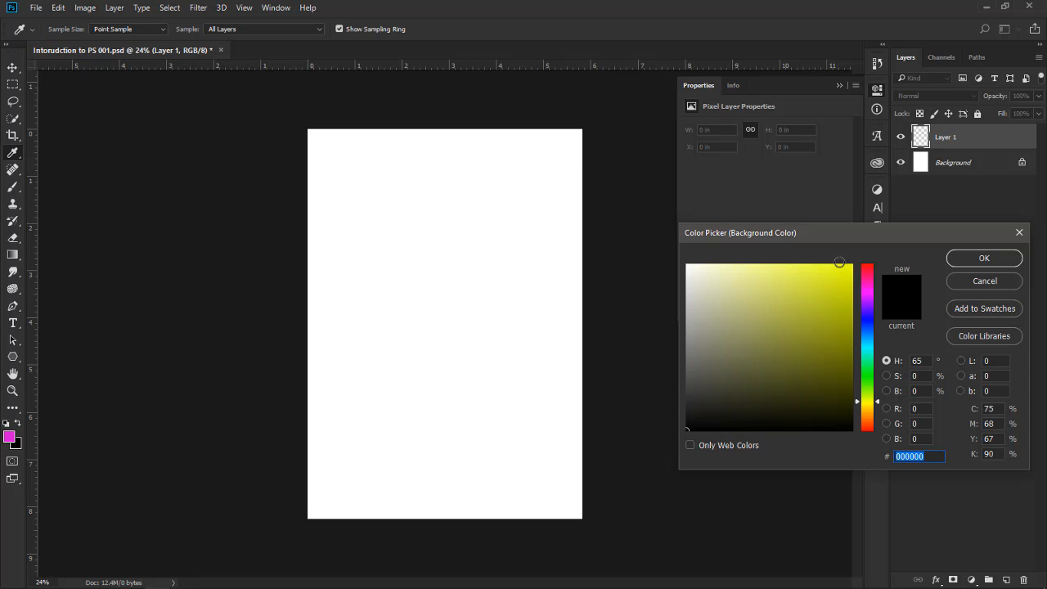
{"action": "left_click", "coordinate": [834, 271]}
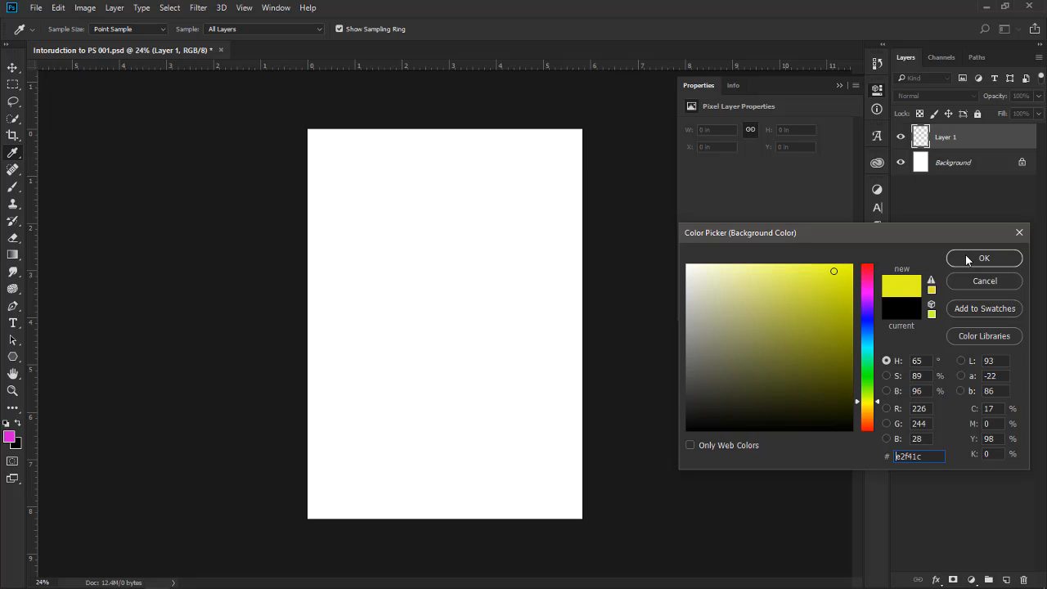
{"action": "left_click", "coordinate": [966, 259]}
{"action": "key", "text": "v"}
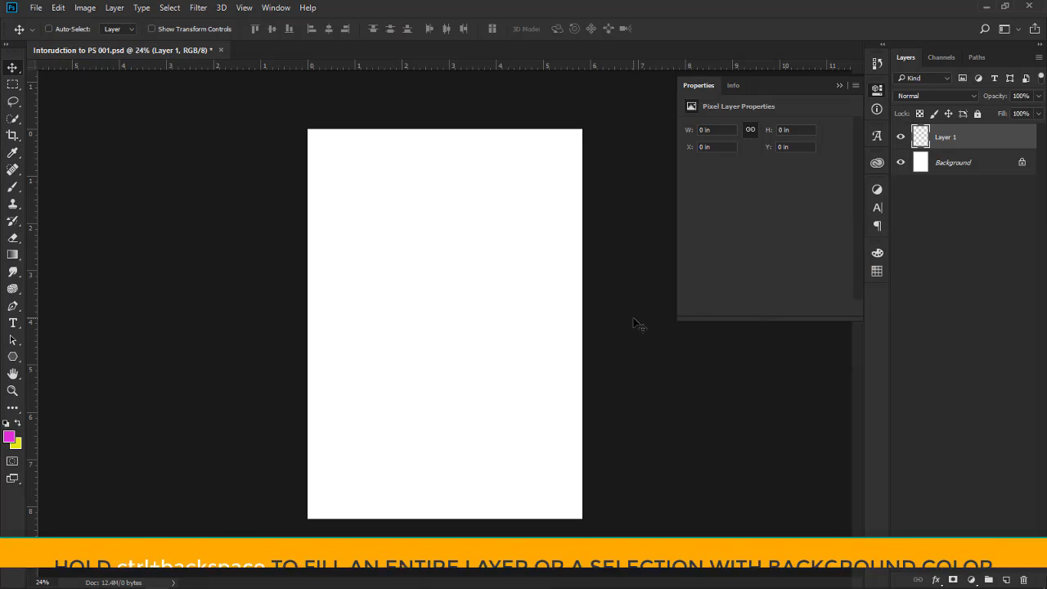
{"action": "key", "text": "ctrl+BackSpace"}
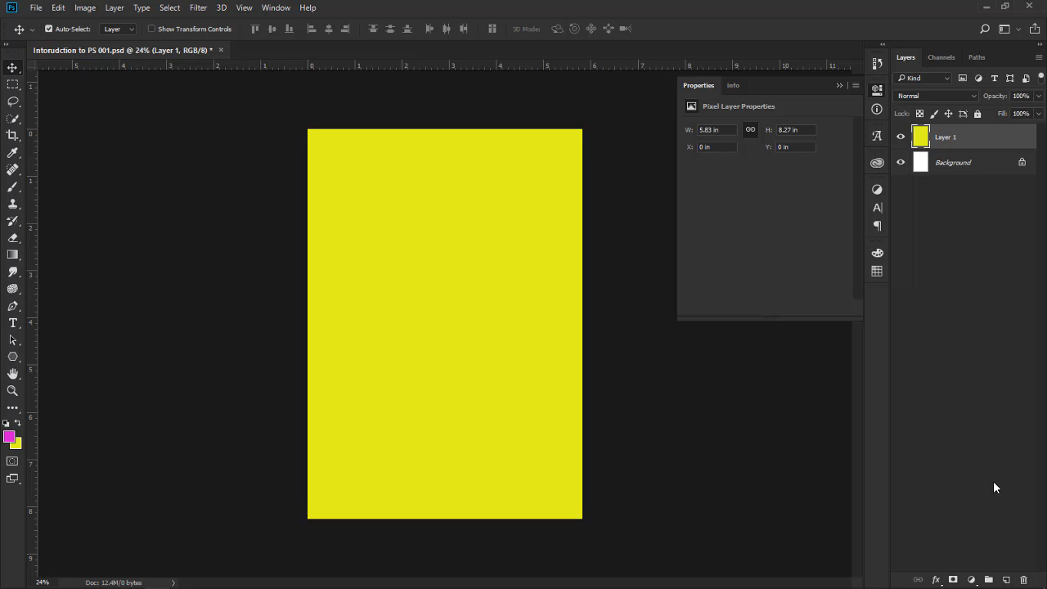
Create a new layer named Circle1 with the Red colour label through the New Layer dialog
{"action": "key", "text": "ctrl"}
{"action": "key", "text": "ctrl"}
{"action": "key", "text": "ctrl+shift+n"}
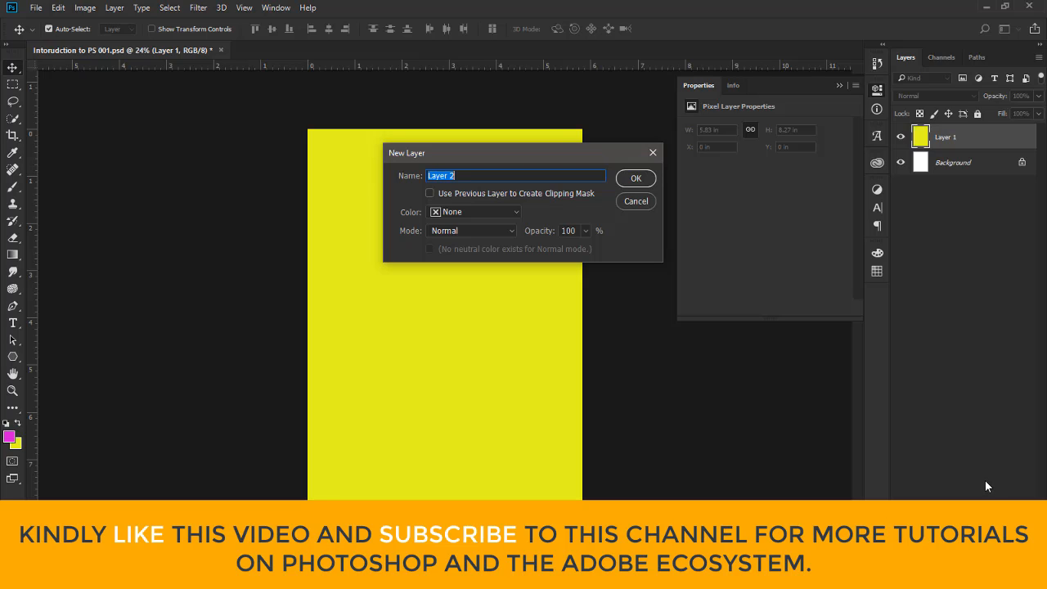
{"action": "type", "text": "Crice"}
{"action": "key", "text": "BackSpace"}
{"action": "key", "text": "BackSpace"}
{"action": "key", "text": "BackSpace"}
{"action": "key", "text": "BackSpace"}
{"action": "type", "text": "ir"}
{"action": "type", "text": "clw"}
{"action": "key", "text": "BackSpace"}
{"action": "type", "text": "e1"}
{"action": "left_click", "coordinate": [513, 212]}
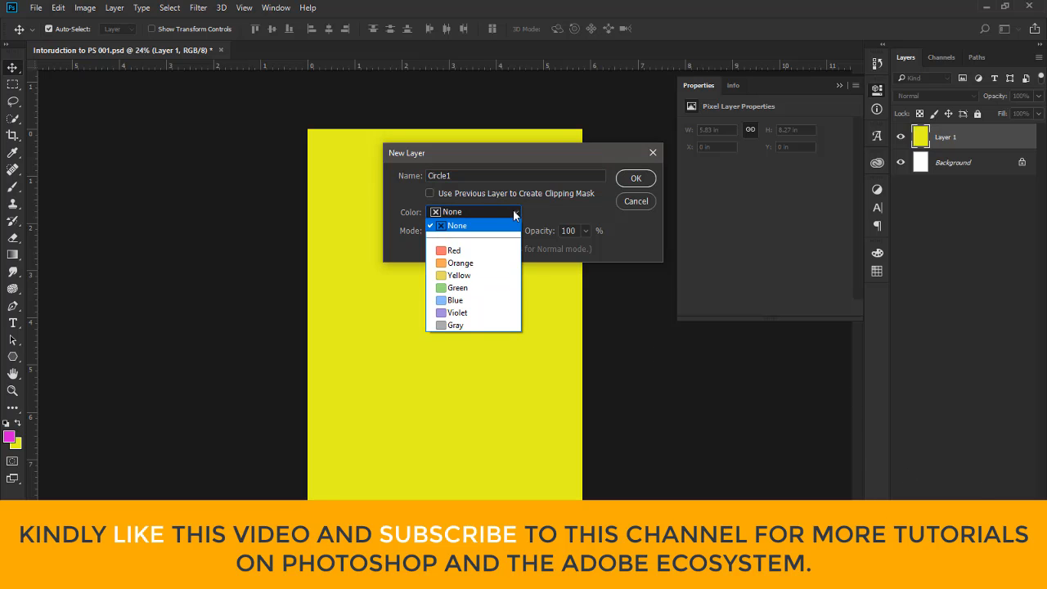
{"action": "left_click", "coordinate": [472, 249]}
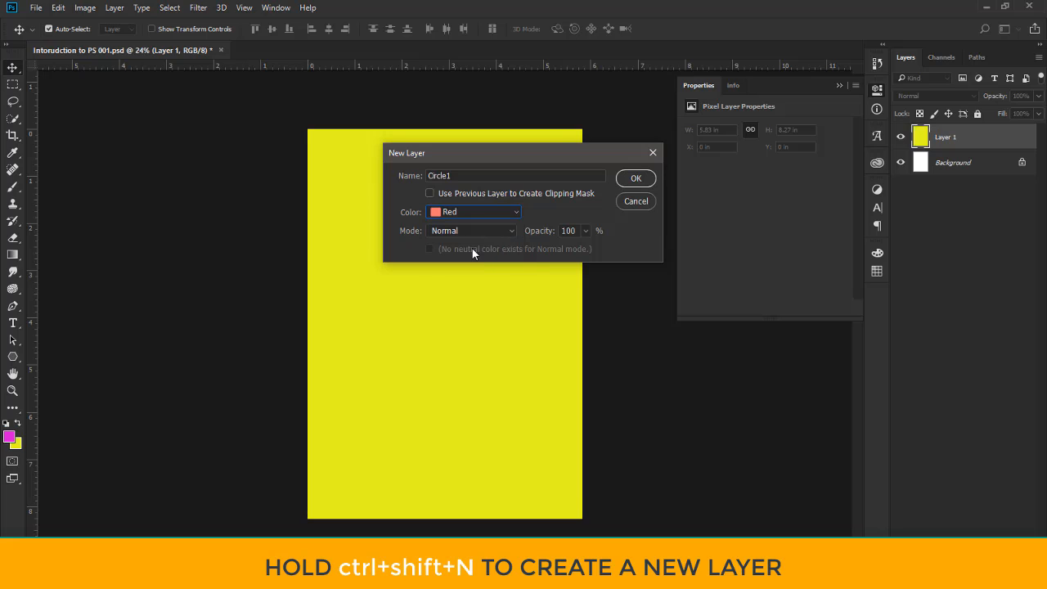
{"action": "left_click", "coordinate": [636, 180]}
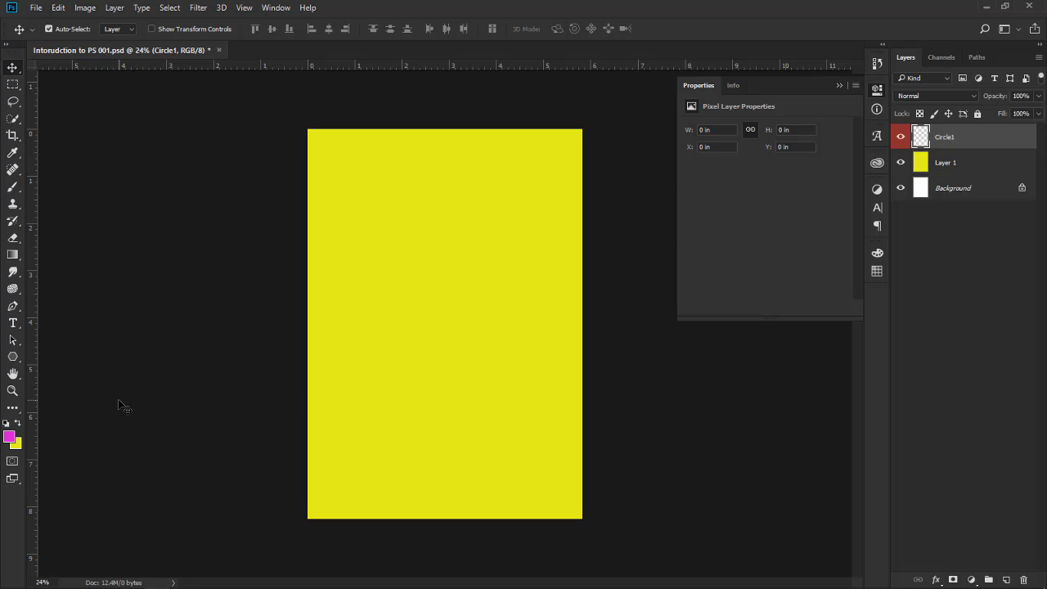
Choose the Gradient Tool for the Circle1 layer and check its quick list of gradient presets
{"action": "left_click", "coordinate": [12, 255]}
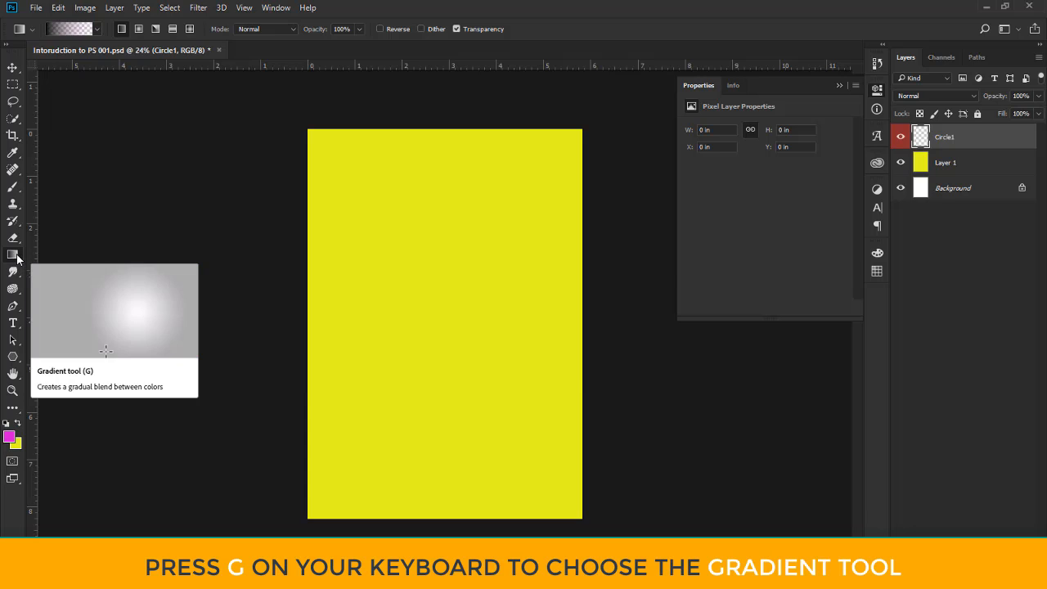
{"action": "left_click", "coordinate": [17, 256]}
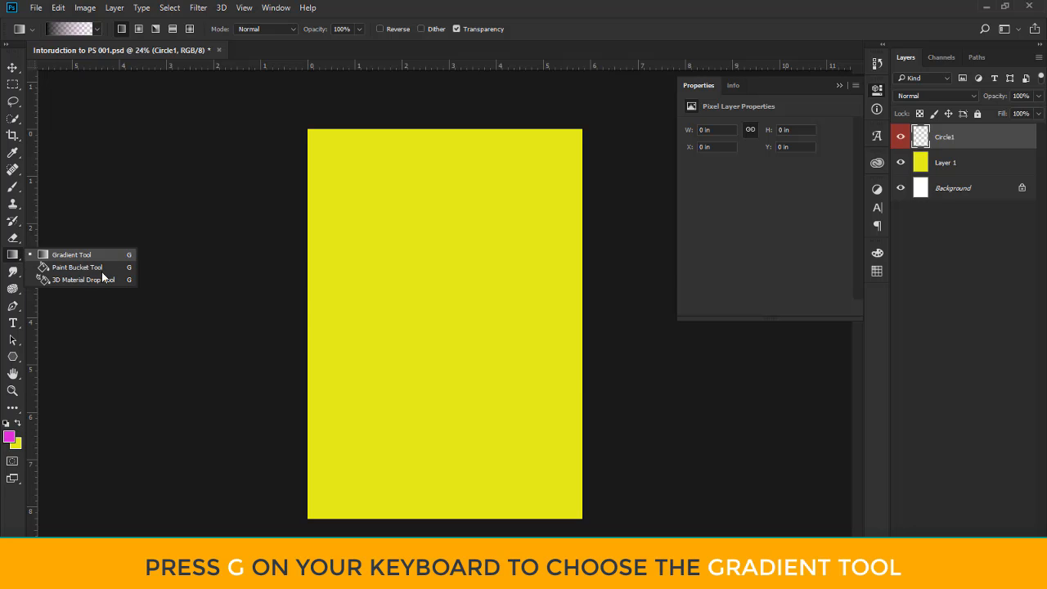
{"action": "left_click", "coordinate": [39, 255]}
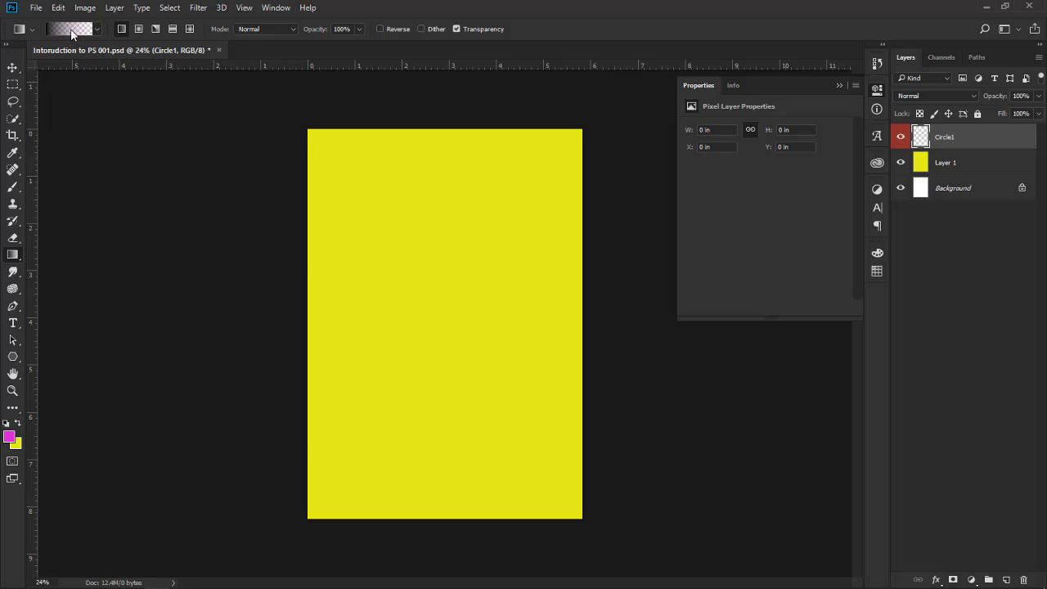
{"action": "left_click", "coordinate": [96, 30]}
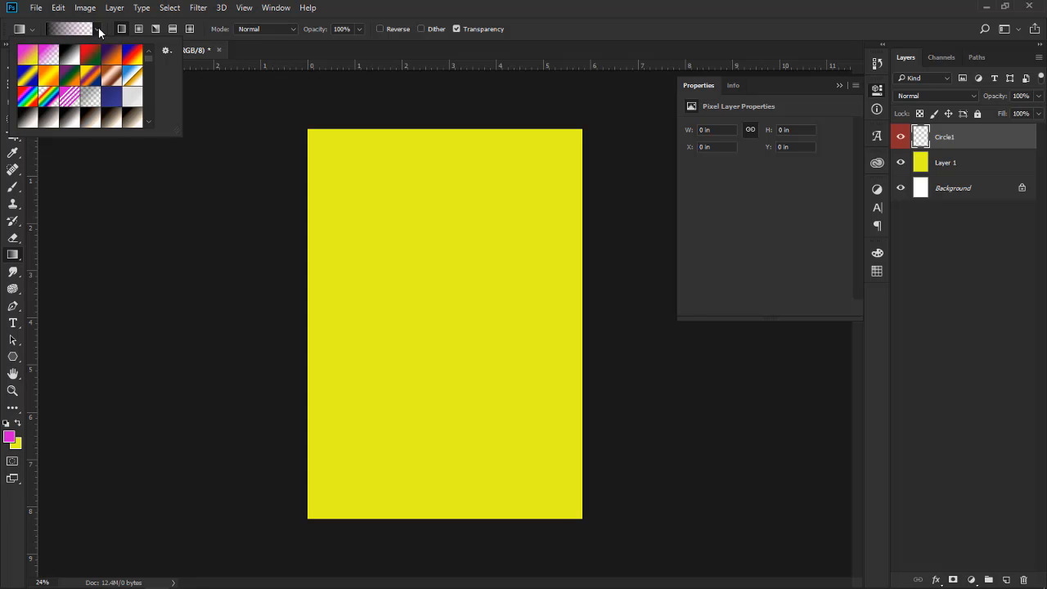
{"action": "left_click", "coordinate": [98, 29]}
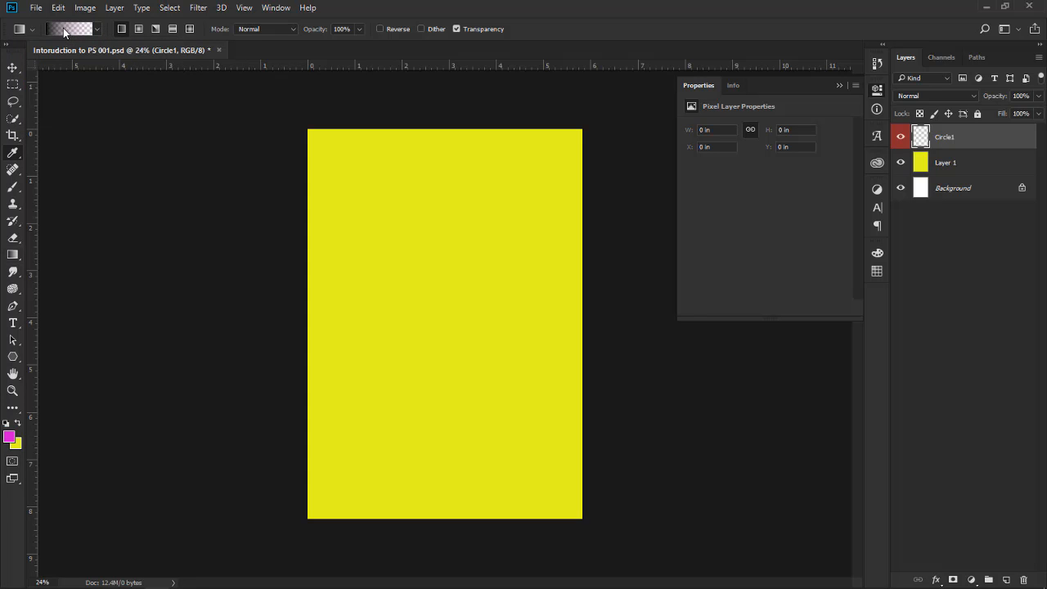
Open the Gradient Editor for the Circle1 layer and look through its collection of gradient presets
{"action": "left_click", "coordinate": [63, 27]}
{"action": "left_click_drag", "start_coordinate": [745, 128], "coordinate": [355, 113]}
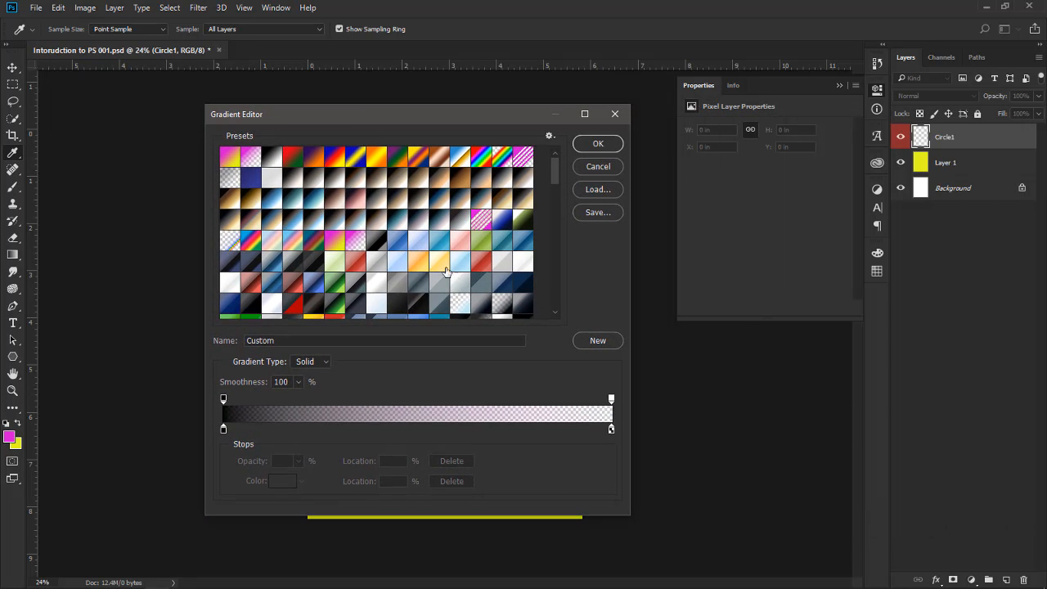
{"action": "scroll", "coordinate": [441, 262], "scroll_direction": "down", "scroll_amount": 10}
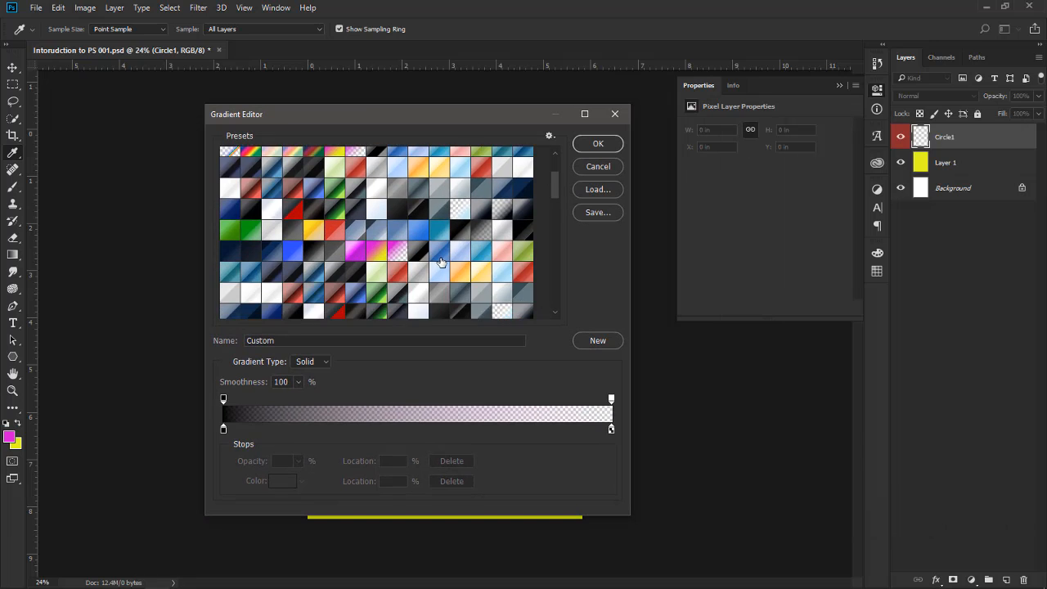
{"action": "scroll", "coordinate": [439, 260], "scroll_direction": "down", "scroll_amount": 8}
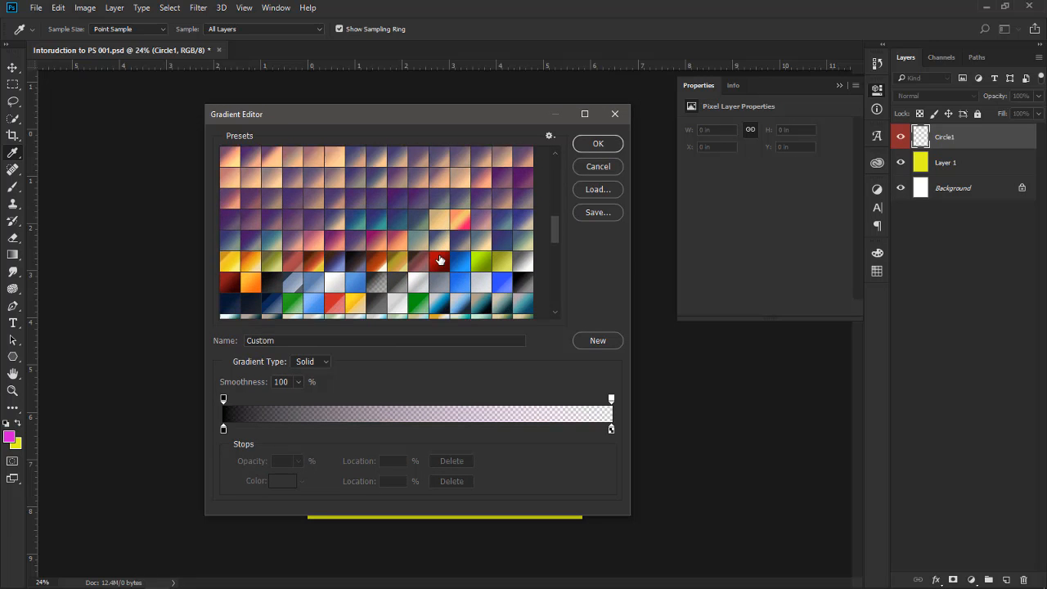
{"action": "scroll", "coordinate": [439, 259], "scroll_direction": "down", "scroll_amount": 10}
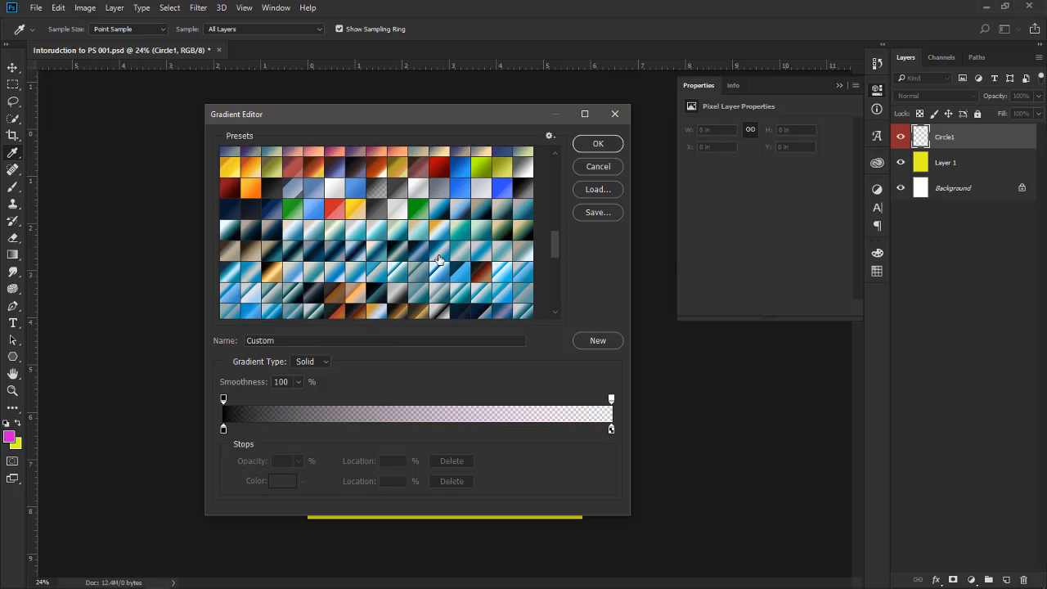
{"action": "scroll", "coordinate": [439, 260], "scroll_direction": "down", "scroll_amount": 3}
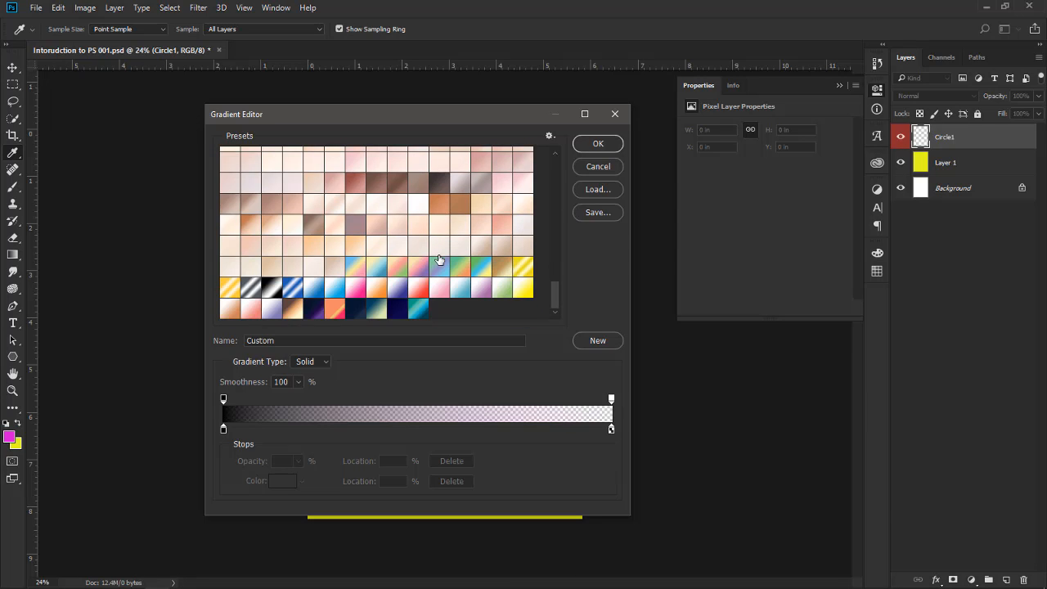
{"action": "scroll", "coordinate": [449, 280], "scroll_direction": "up", "scroll_amount": 6}
{"action": "scroll", "coordinate": [449, 280], "scroll_direction": "up", "scroll_amount": 8}
{"action": "scroll", "coordinate": [449, 280], "scroll_direction": "up", "scroll_amount": 8}
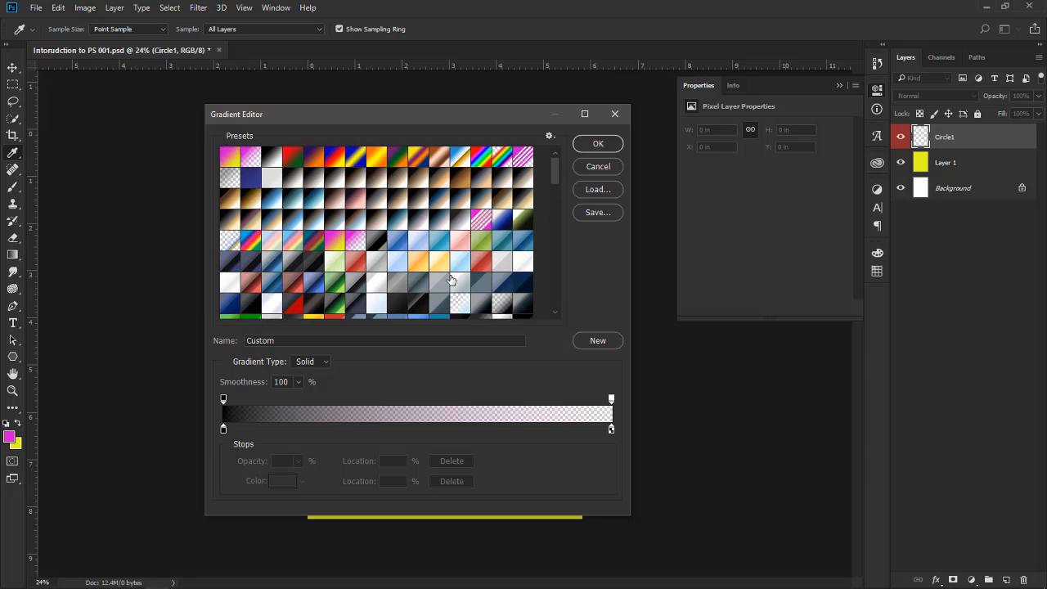
{"action": "scroll", "coordinate": [440, 255], "scroll_direction": "down", "scroll_amount": 6}
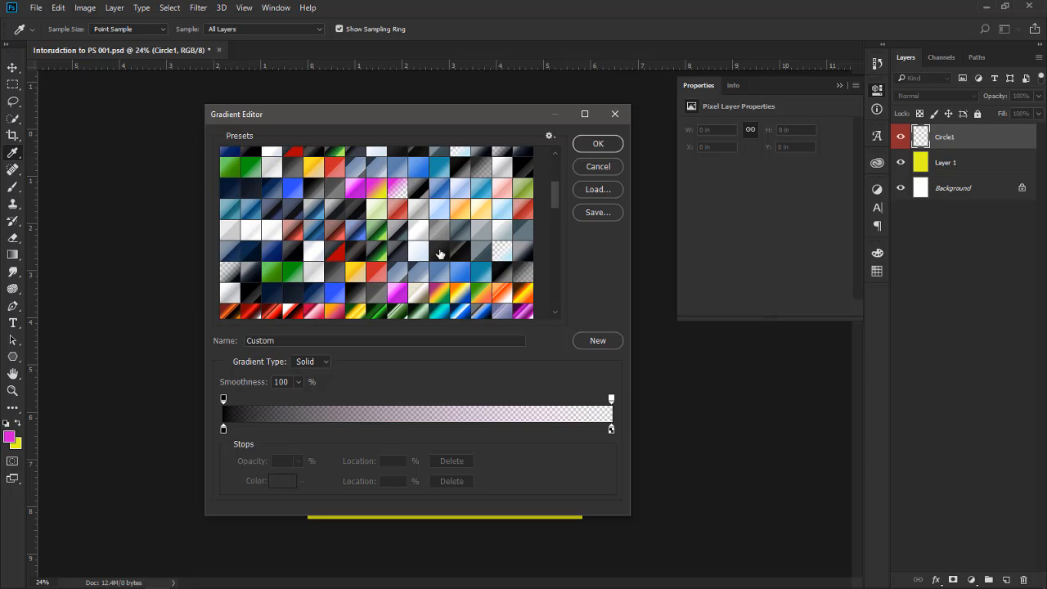
{"action": "scroll", "coordinate": [440, 254], "scroll_direction": "up", "scroll_amount": 3}
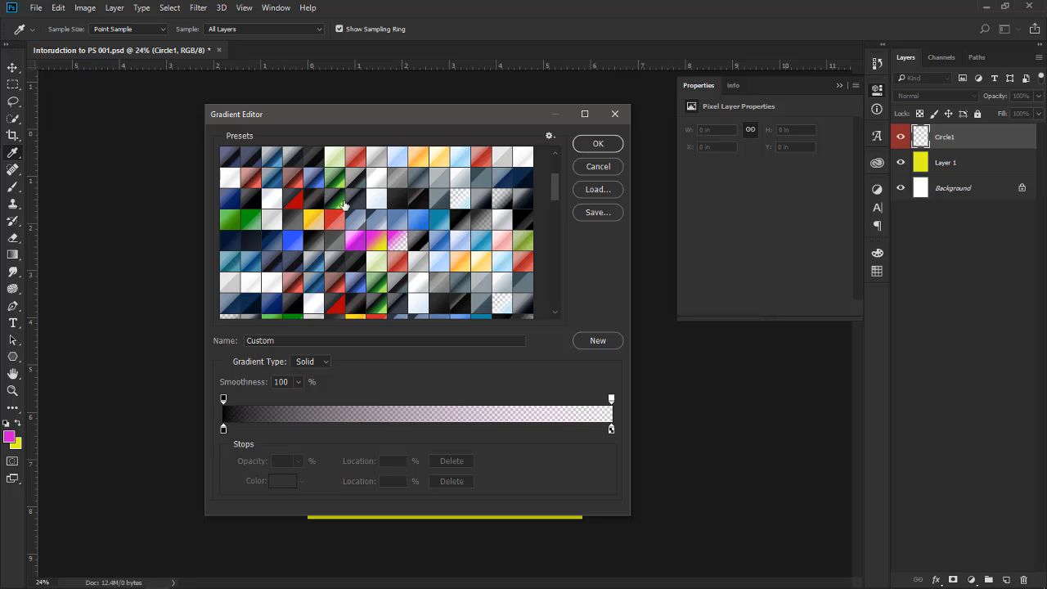
{"action": "scroll", "coordinate": [331, 204], "scroll_direction": "up", "scroll_amount": 5}
{"action": "scroll", "coordinate": [330, 205], "scroll_direction": "up", "scroll_amount": 2}
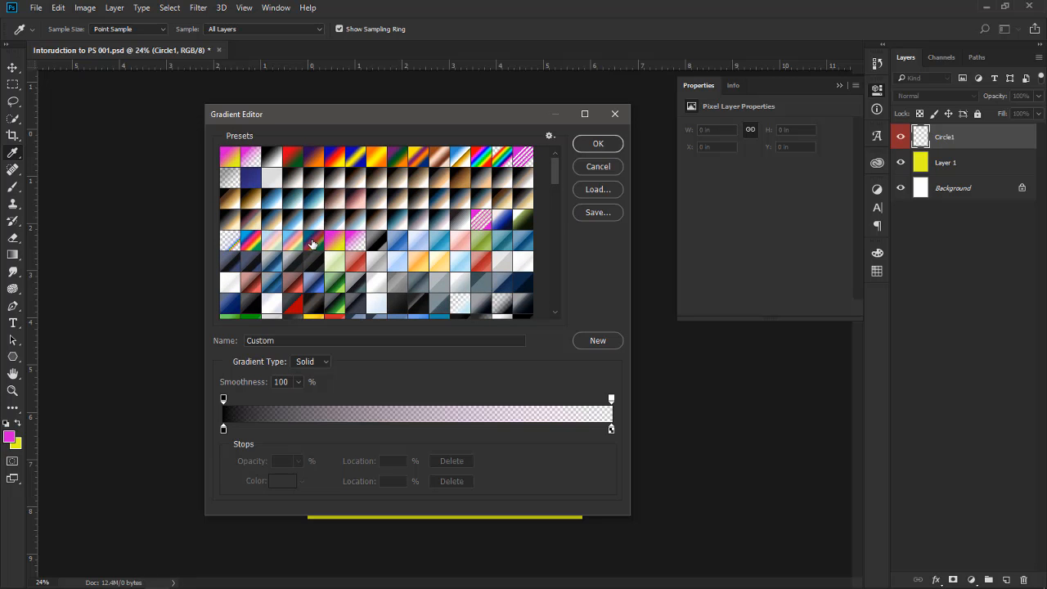
Choose the dark-orange-to-cream gradient preset and draw it diagonally across the Circle1 layer from the lower centre to the upper right edge
{"action": "scroll", "coordinate": [313, 238], "scroll_direction": "down", "scroll_amount": 13}
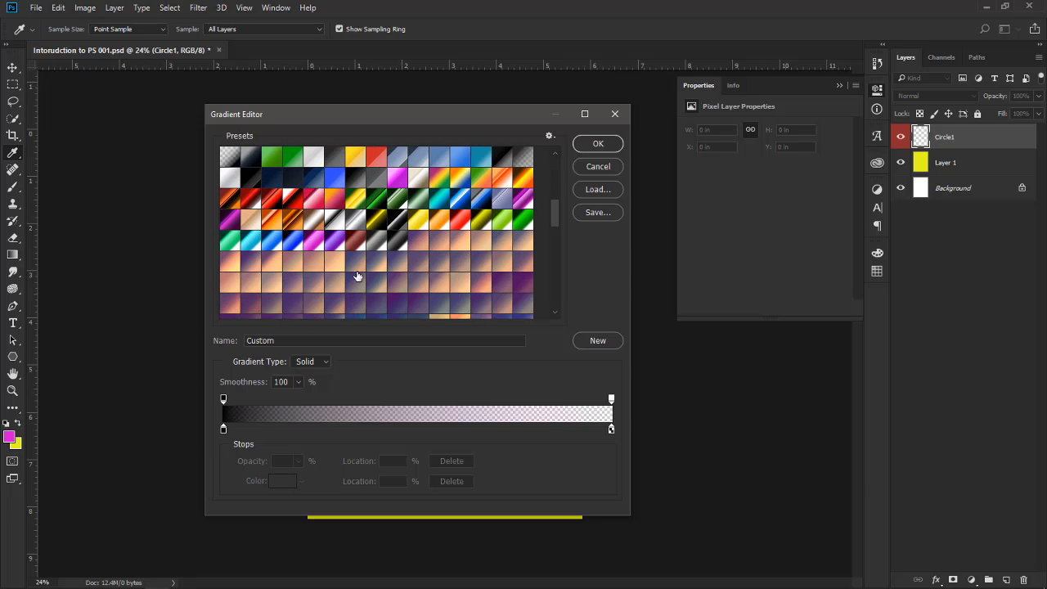
{"action": "scroll", "coordinate": [359, 268], "scroll_direction": "down", "scroll_amount": 6}
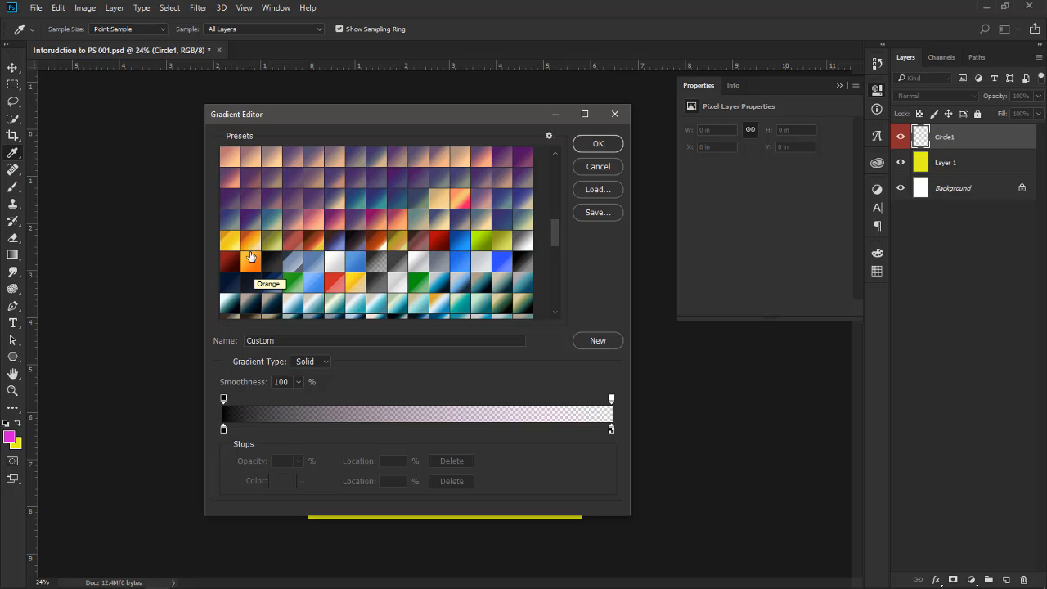
{"action": "left_click", "coordinate": [251, 244]}
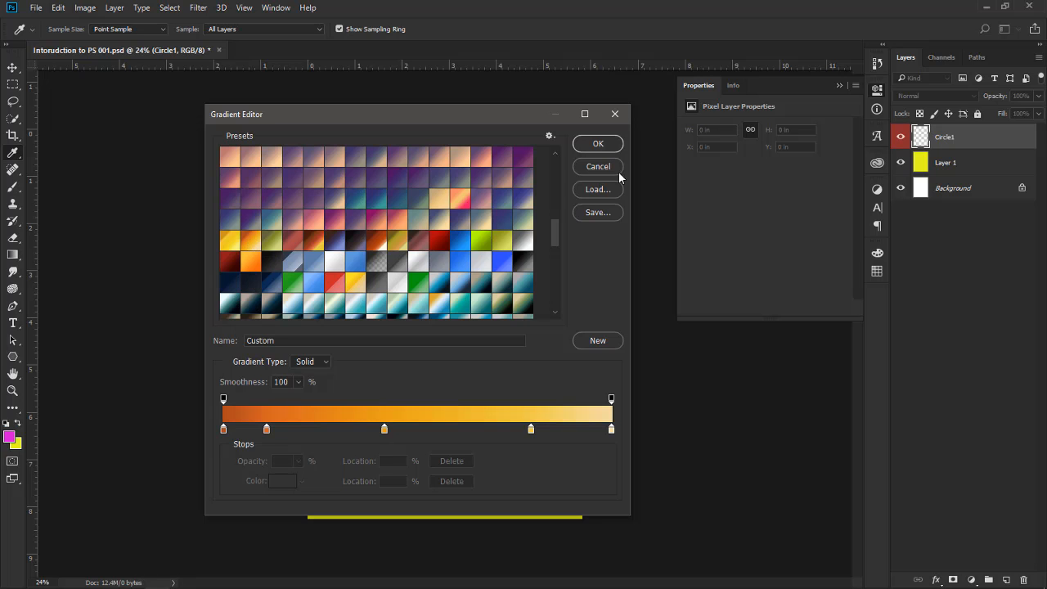
{"action": "left_click", "coordinate": [602, 146]}
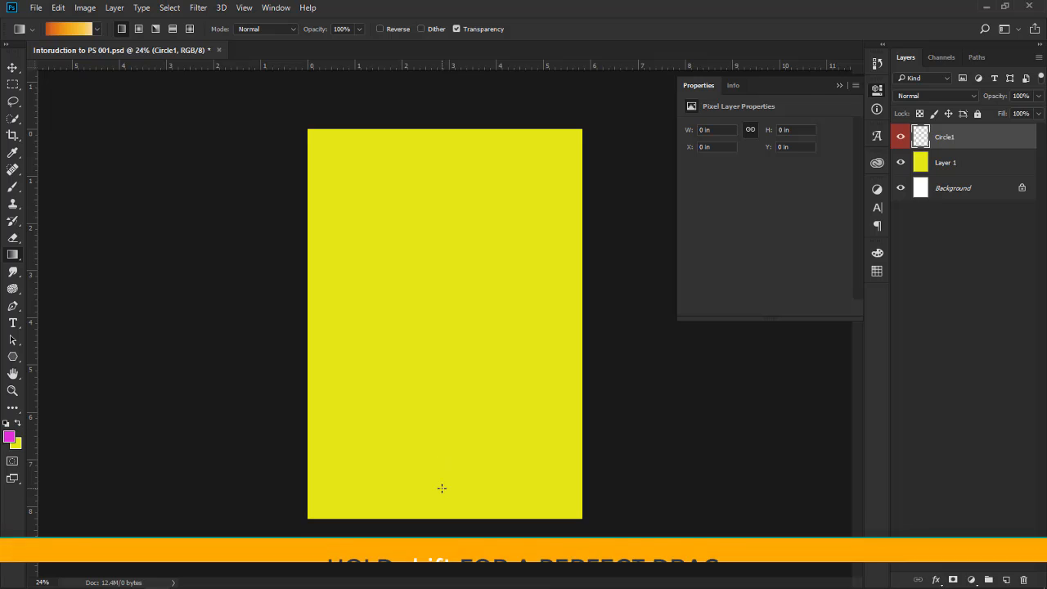
{"action": "left_click_drag", "start_coordinate": [442, 489], "coordinate": [599, 215]}
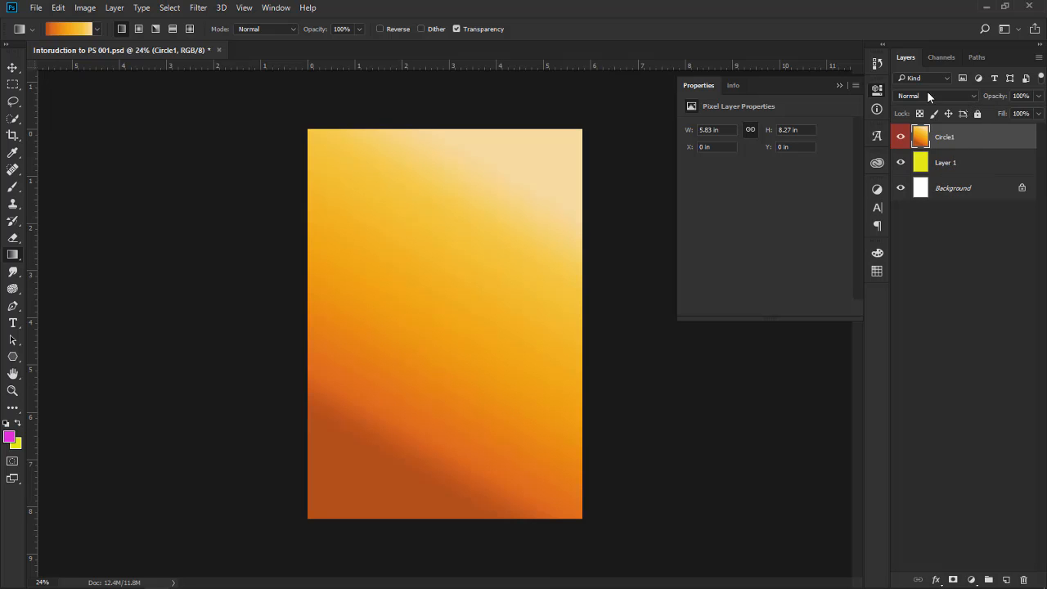
Try the Overlay, Difference and Luminosity blend modes on the Circle1 layer
{"action": "left_click", "coordinate": [973, 94]}
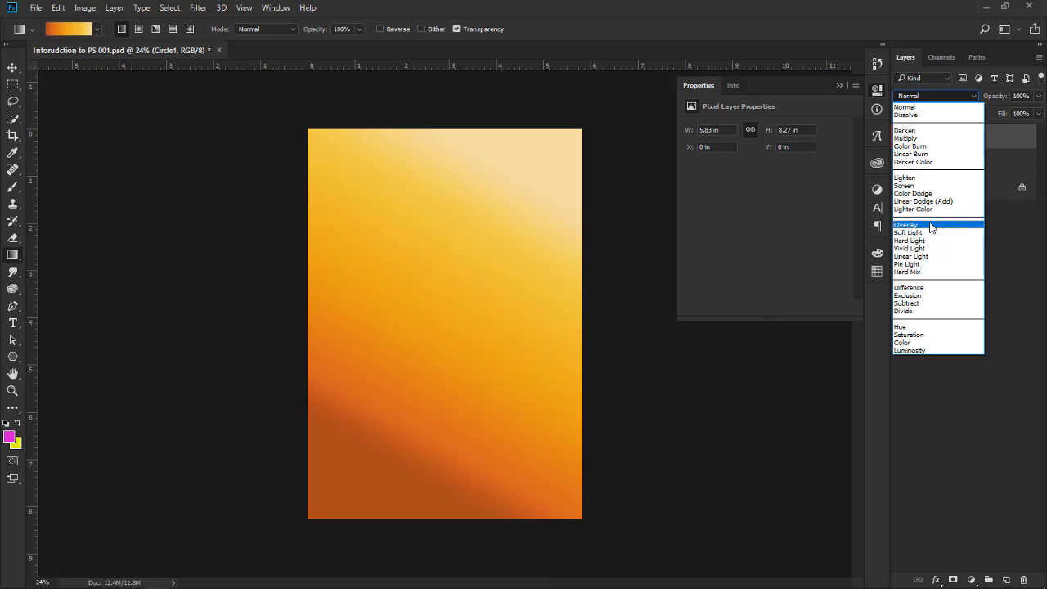
{"action": "left_click", "coordinate": [1005, 240]}
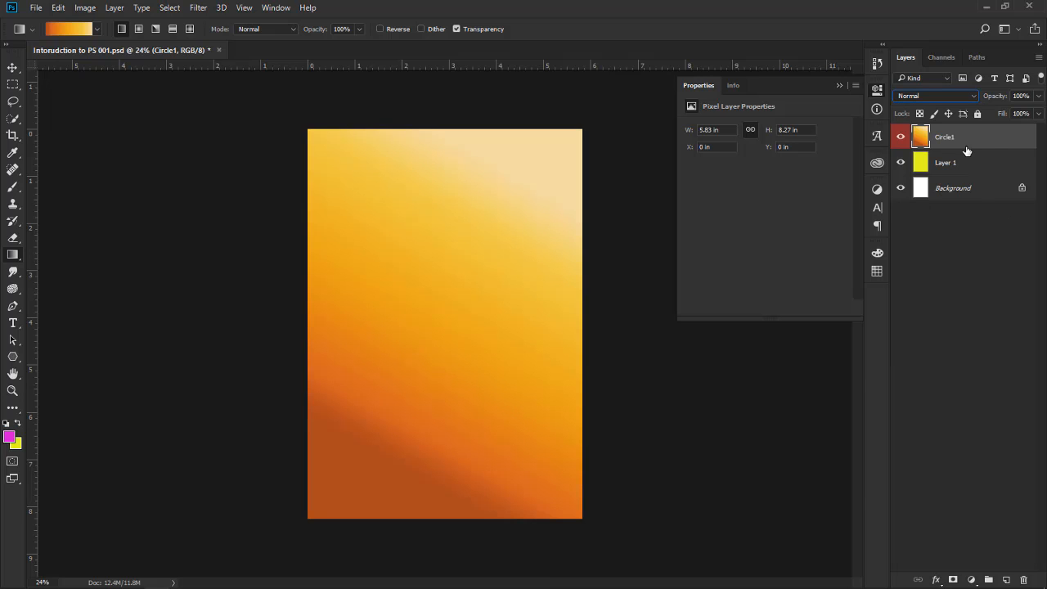
{"action": "left_click", "coordinate": [973, 95]}
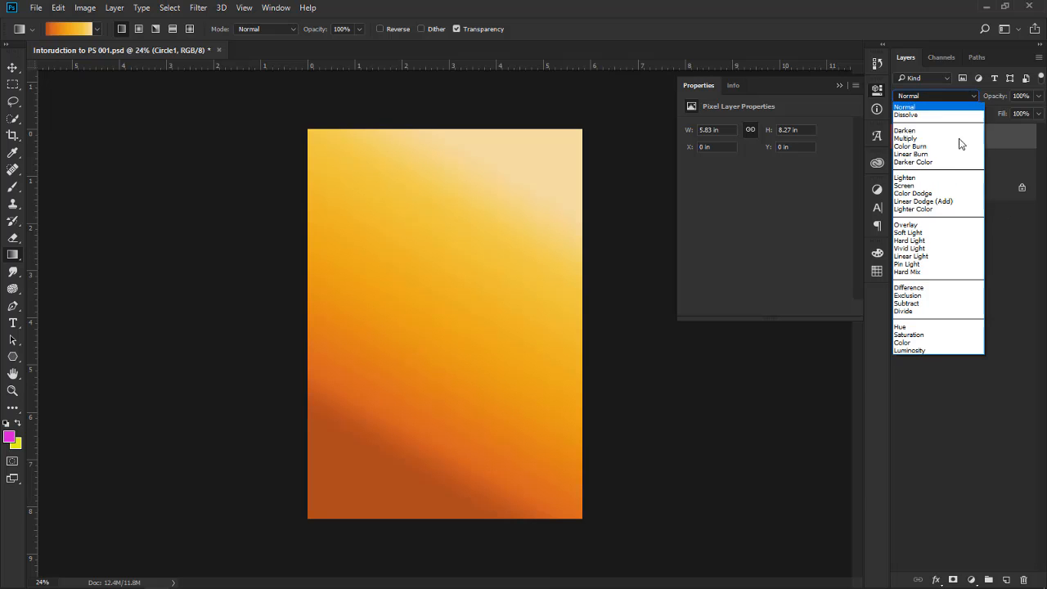
{"action": "left_click", "coordinate": [936, 225]}
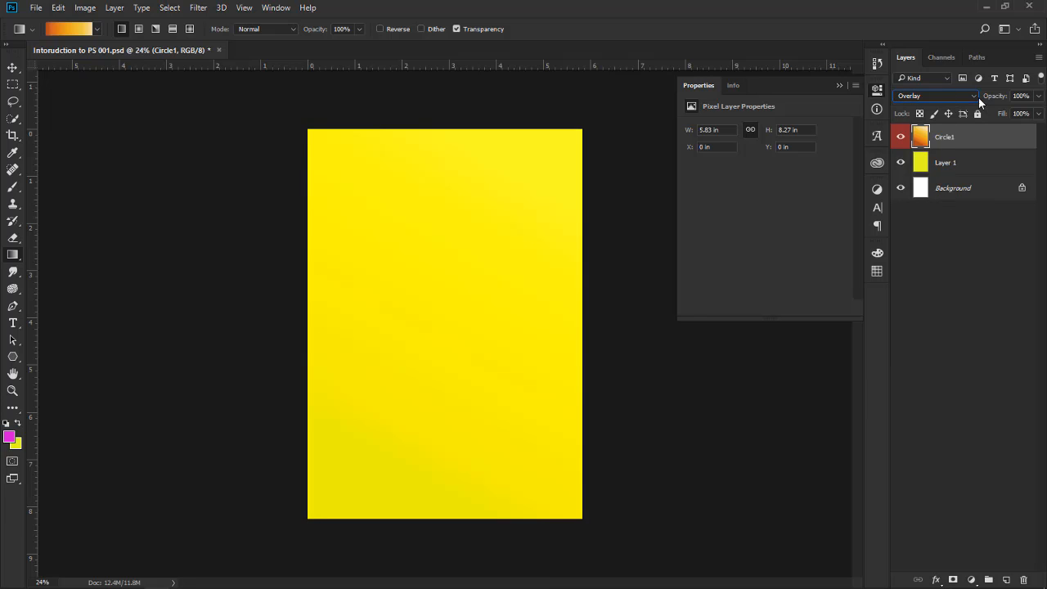
{"action": "left_click", "coordinate": [976, 96]}
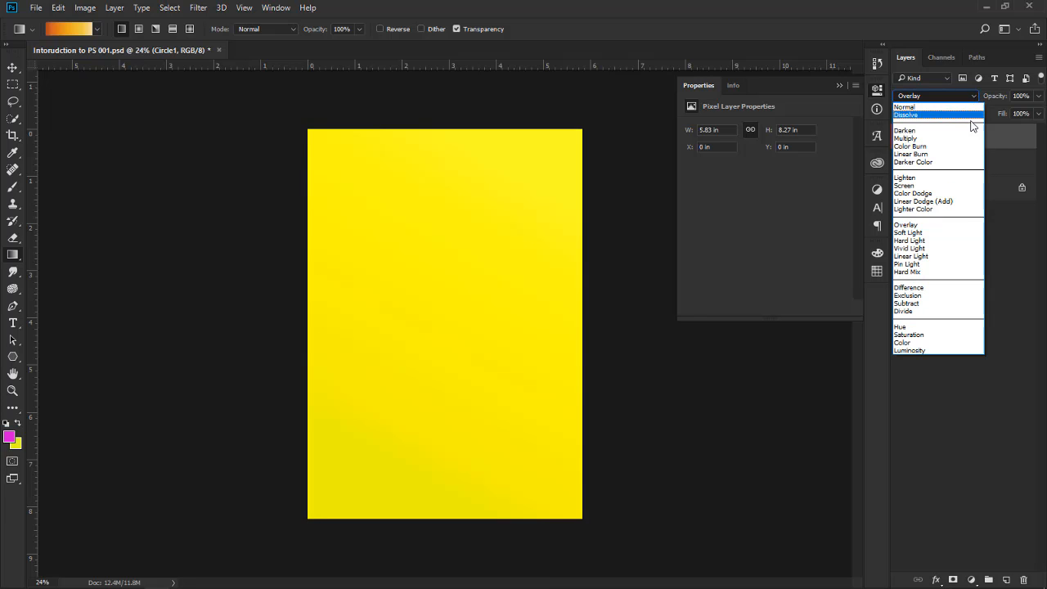
{"action": "left_click", "coordinate": [934, 289]}
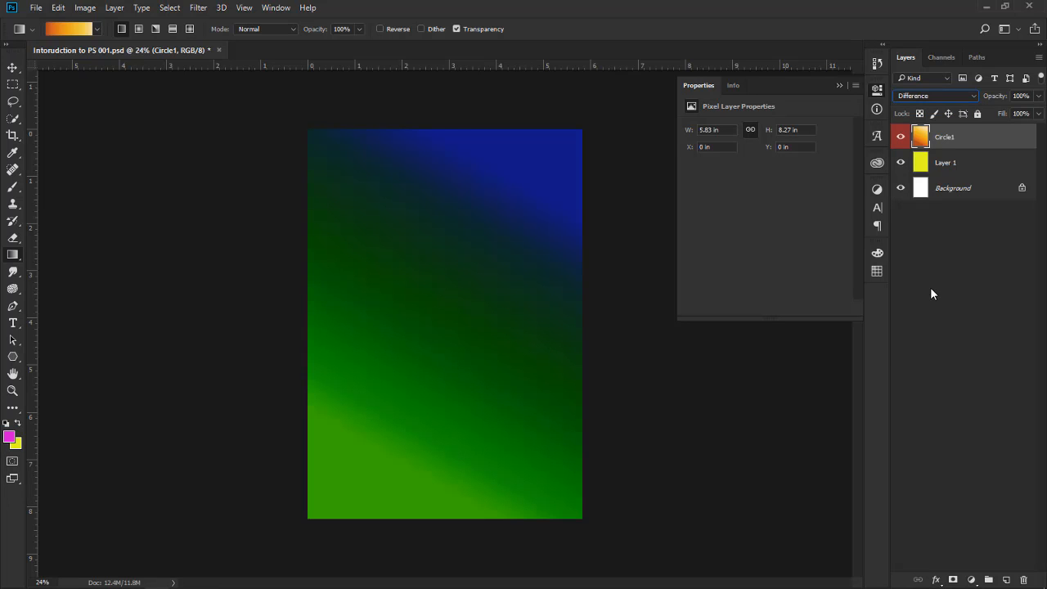
{"action": "left_click", "coordinate": [974, 96]}
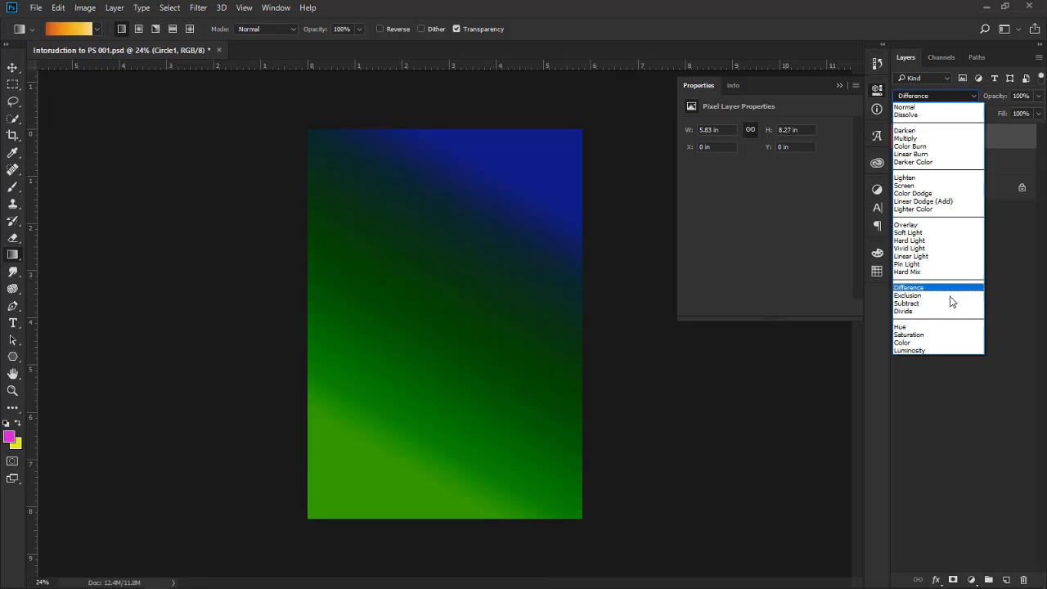
{"action": "left_click", "coordinate": [917, 350]}
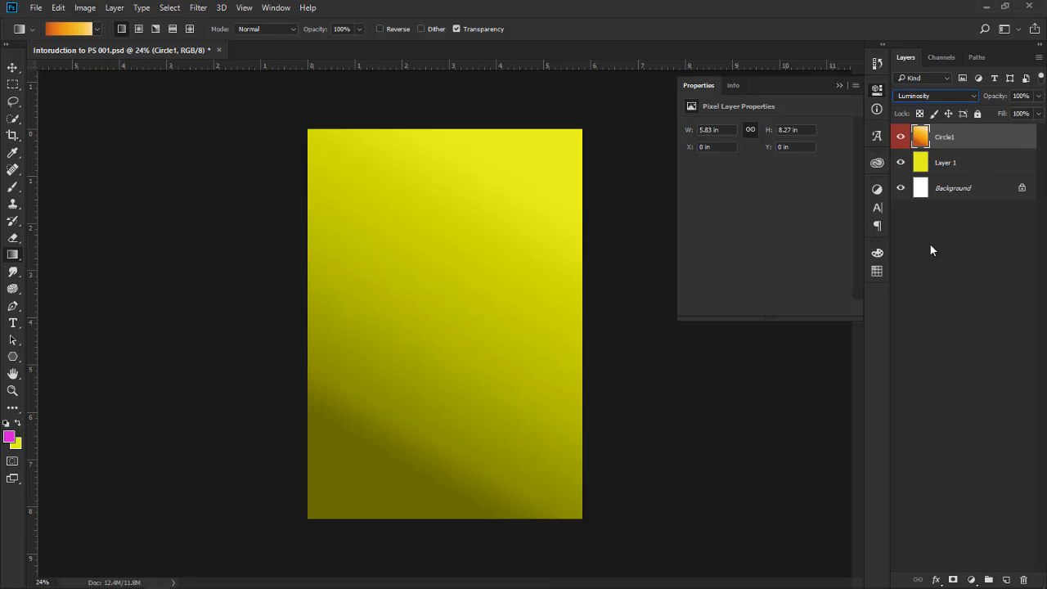
Compare the Hard Light, Normal and Soft Light blend modes on the Circle1 layer and settle on Hard Light
{"action": "left_click", "coordinate": [972, 96]}
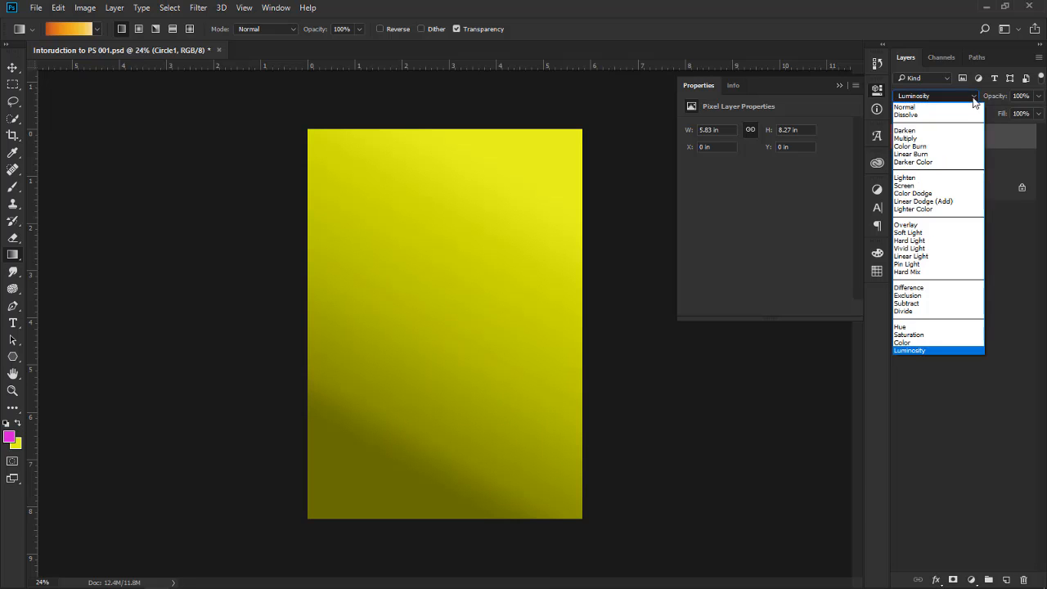
{"action": "left_click", "coordinate": [927, 245]}
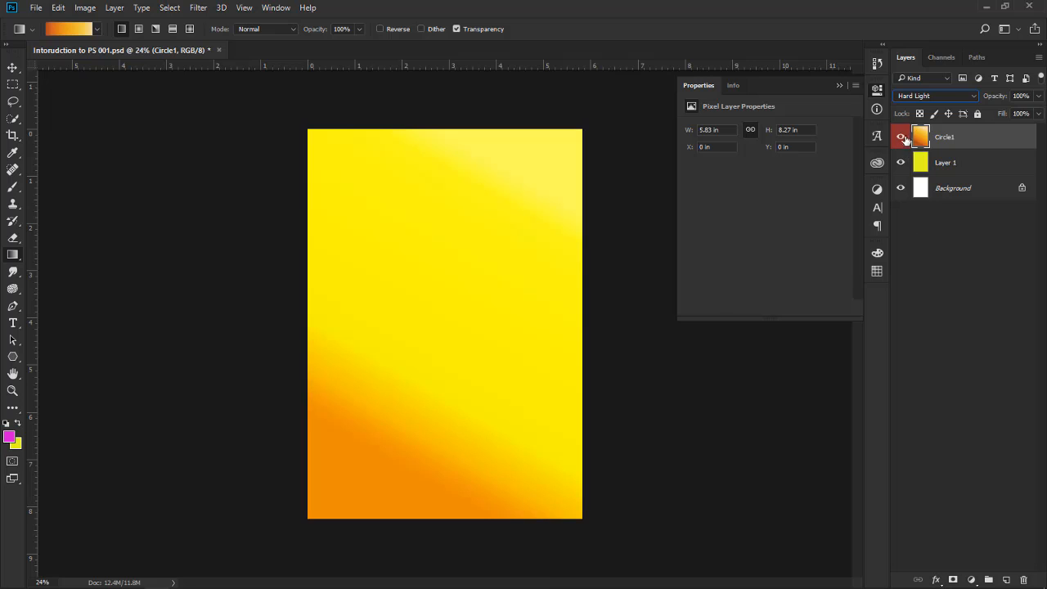
{"action": "left_click", "coordinate": [971, 95]}
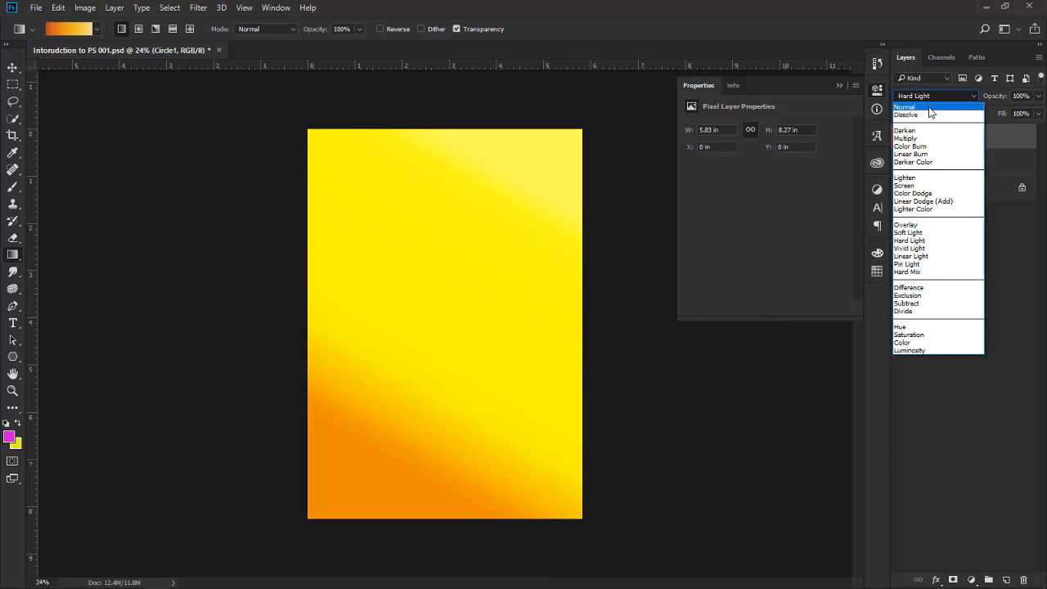
{"action": "left_click", "coordinate": [930, 108]}
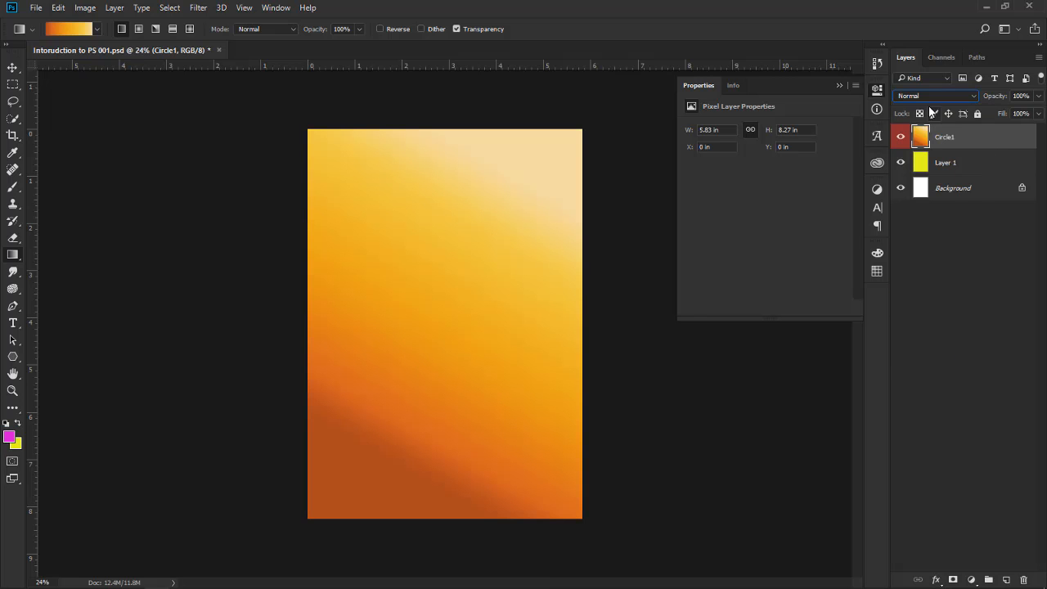
{"action": "left_click", "coordinate": [975, 100]}
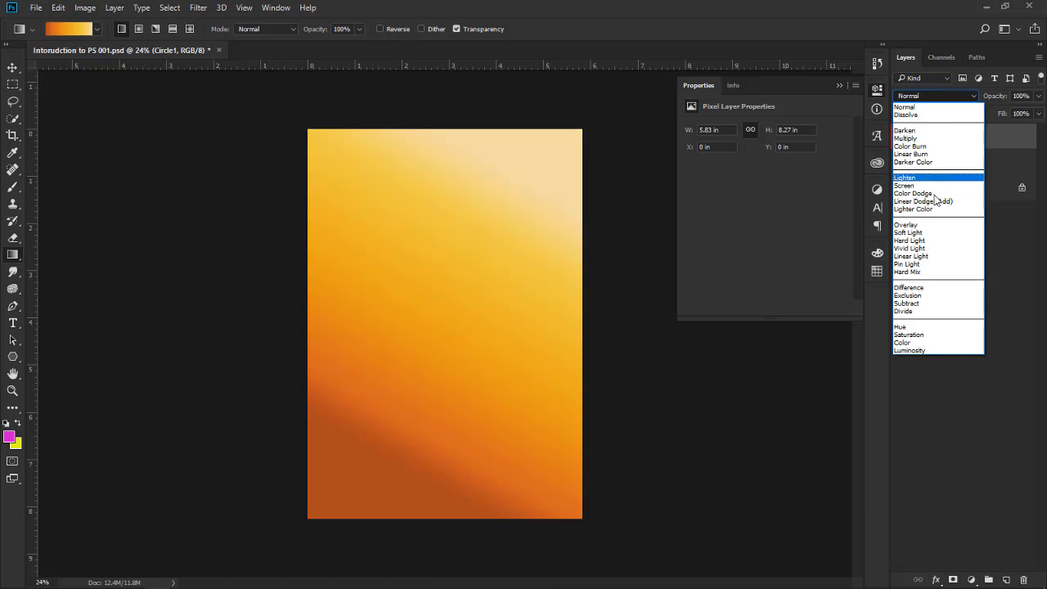
{"action": "left_click", "coordinate": [928, 238]}
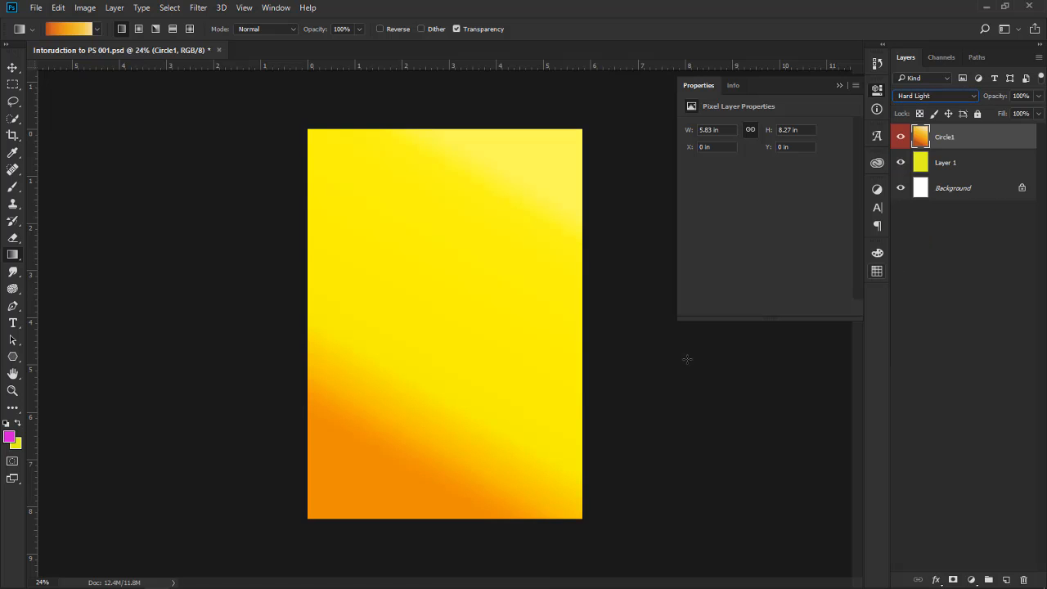
{"action": "left_click", "coordinate": [975, 97]}
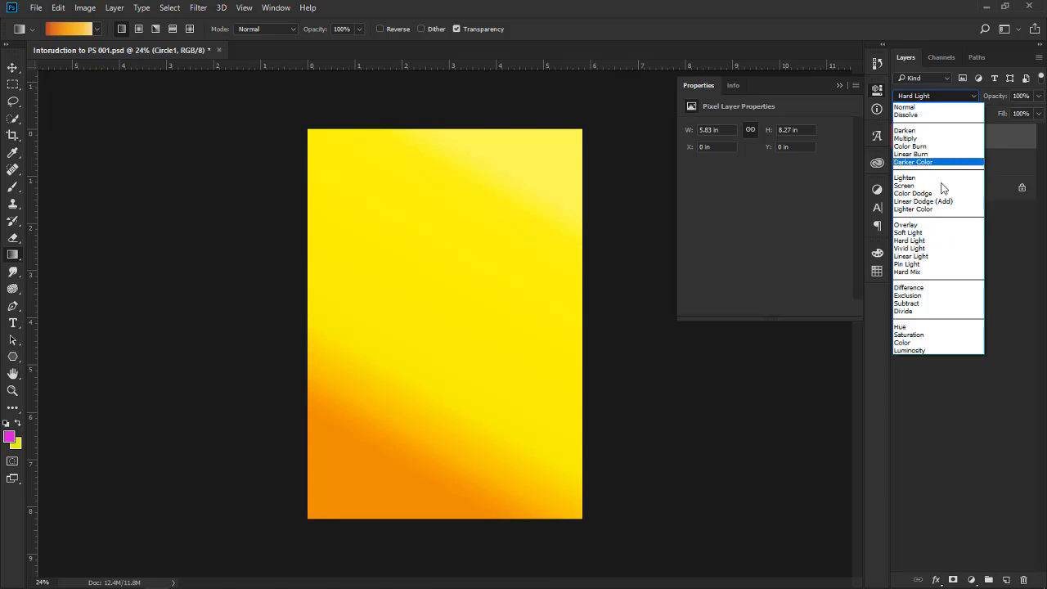
{"action": "left_click", "coordinate": [927, 232]}
{"action": "left_click", "coordinate": [969, 95]}
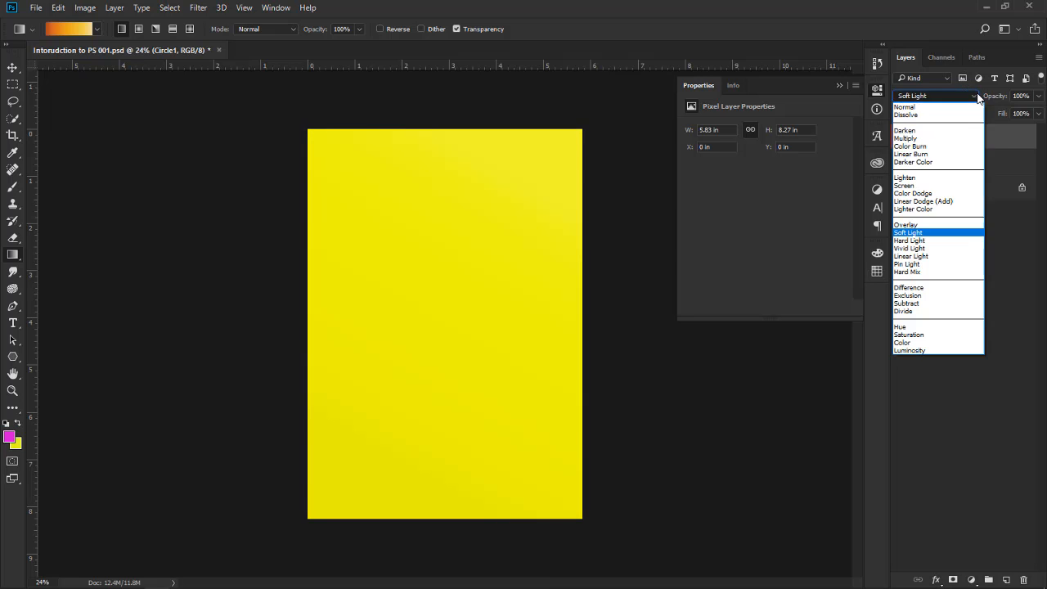
{"action": "left_click", "coordinate": [930, 240]}
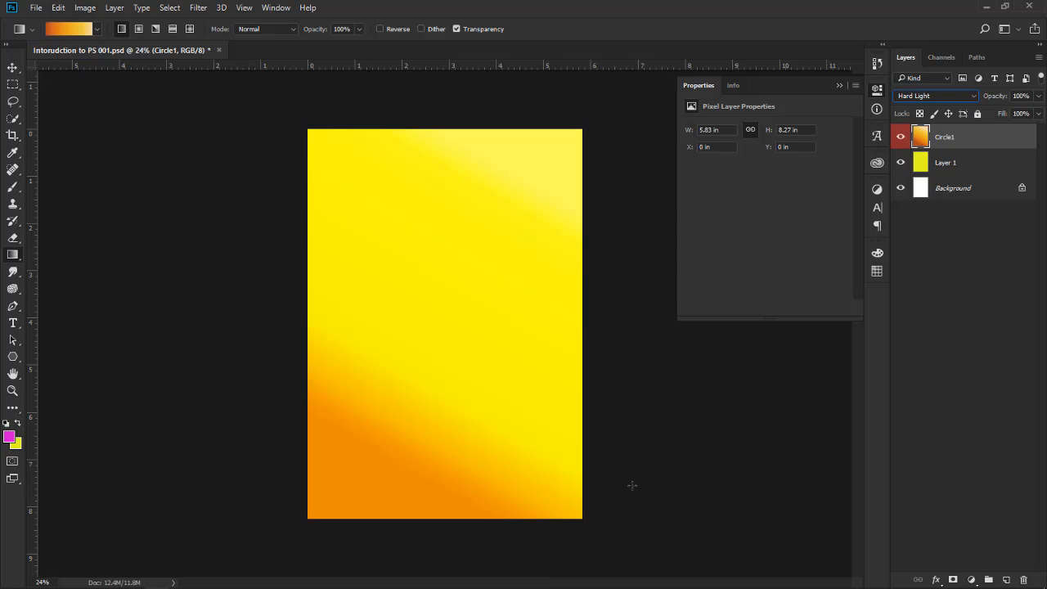
Draw a yellow rounded rectangle of about 995 × 966 px with a 10 px radius near the middle of the page
{"action": "left_click", "coordinate": [13, 356]}
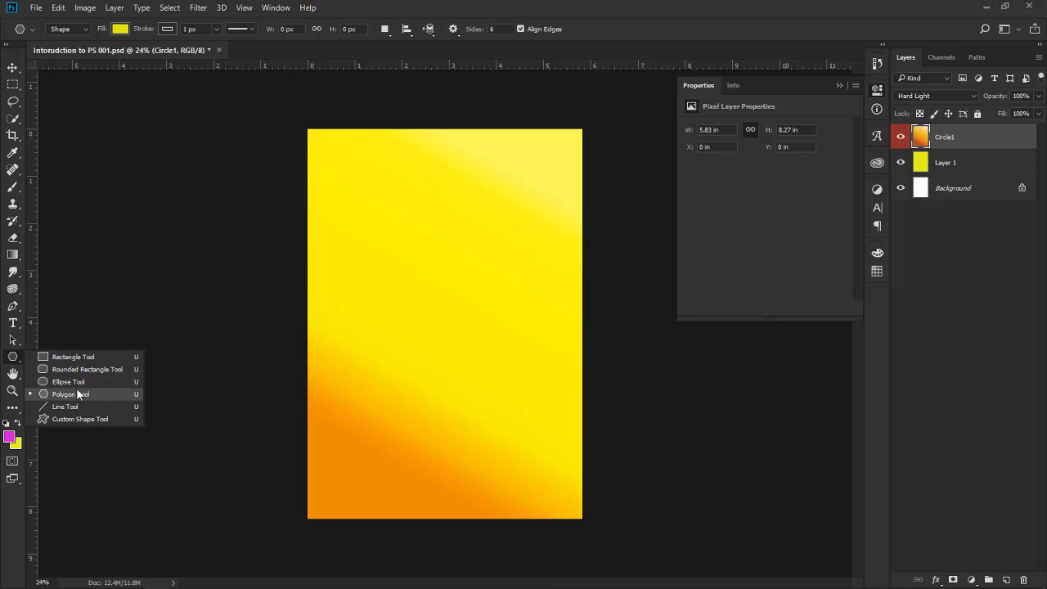
{"action": "left_click", "coordinate": [78, 370]}
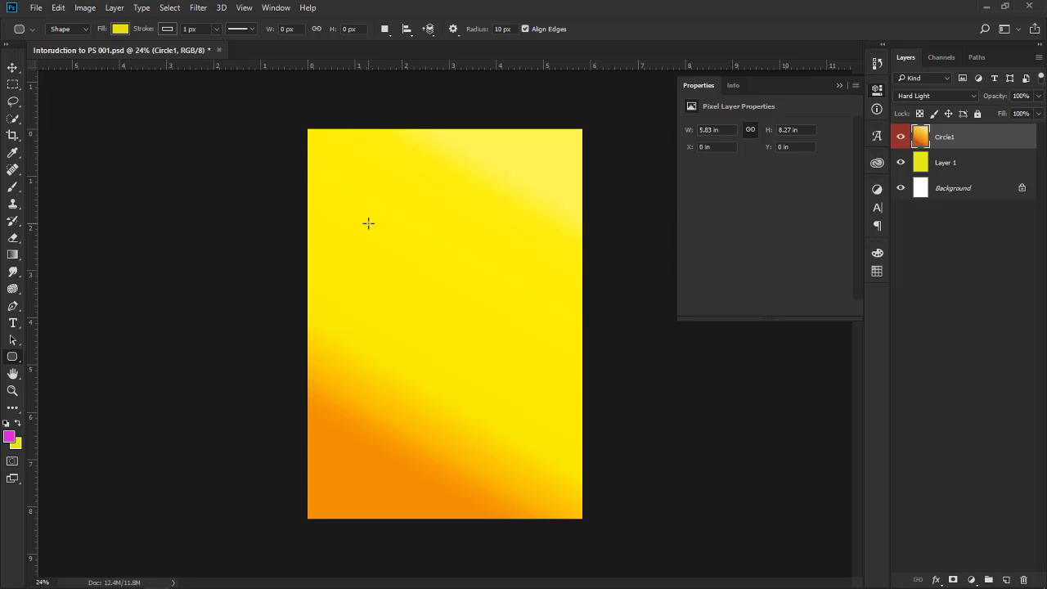
{"action": "left_click_drag", "start_coordinate": [368, 216], "coordinate": [523, 367]}
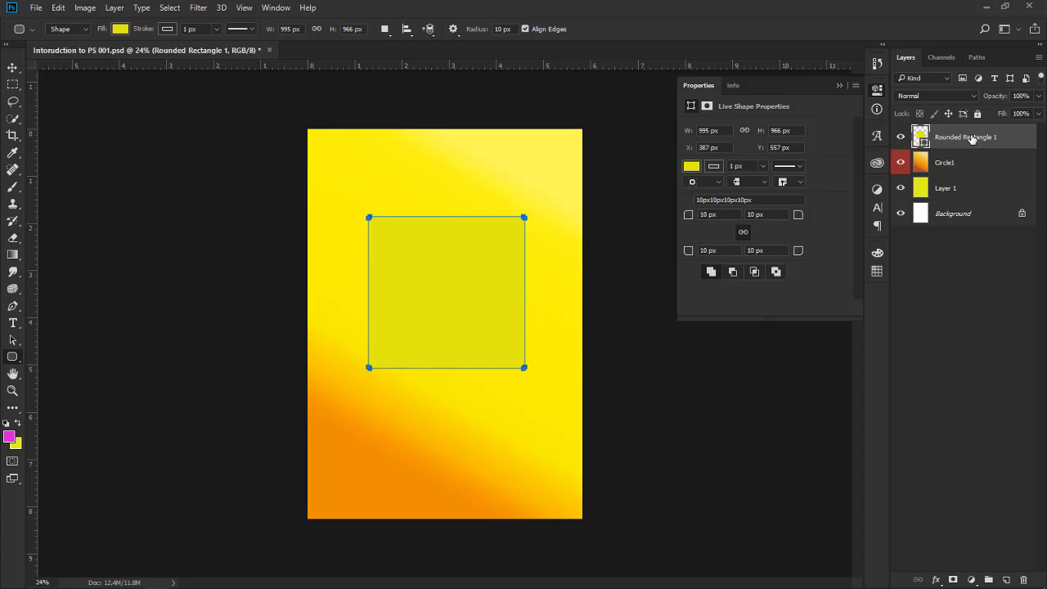
Rename the rounded rectangle's layer to "Lemon ROund Rect" and switch to the Move tool
{"action": "double_click", "coordinate": [968, 138]}
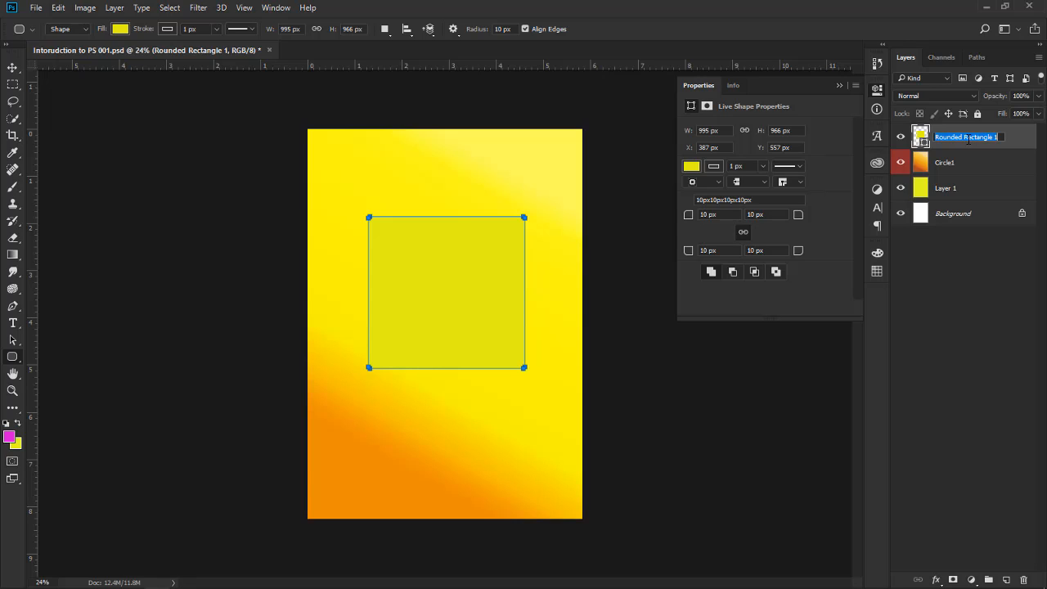
{"action": "key", "text": "shift"}
{"action": "type", "text": "Lemon ROund"}
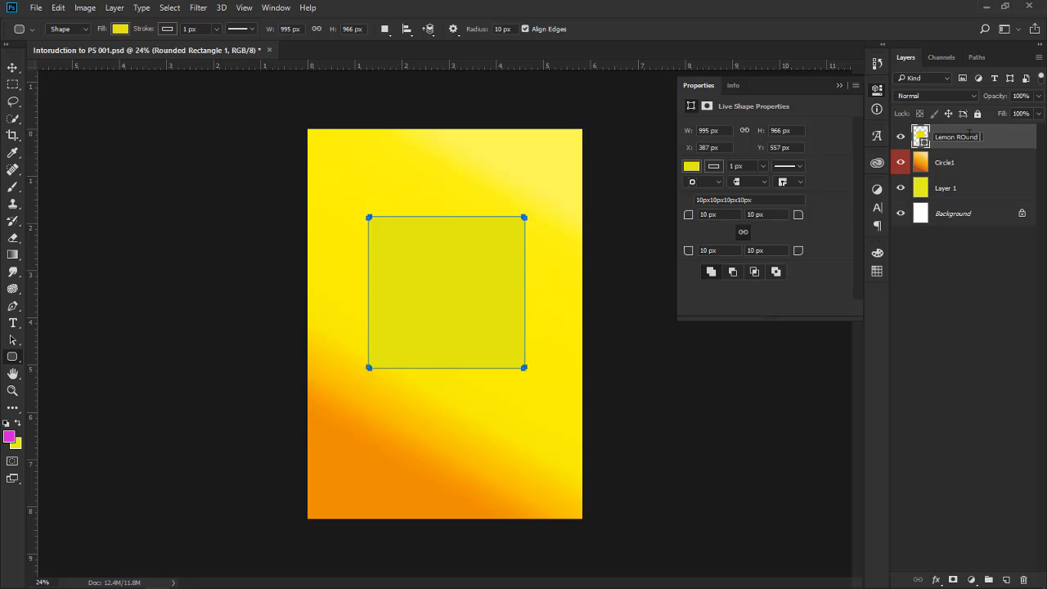
{"action": "type", "text": " Rect"}
{"action": "key", "text": "Return"}
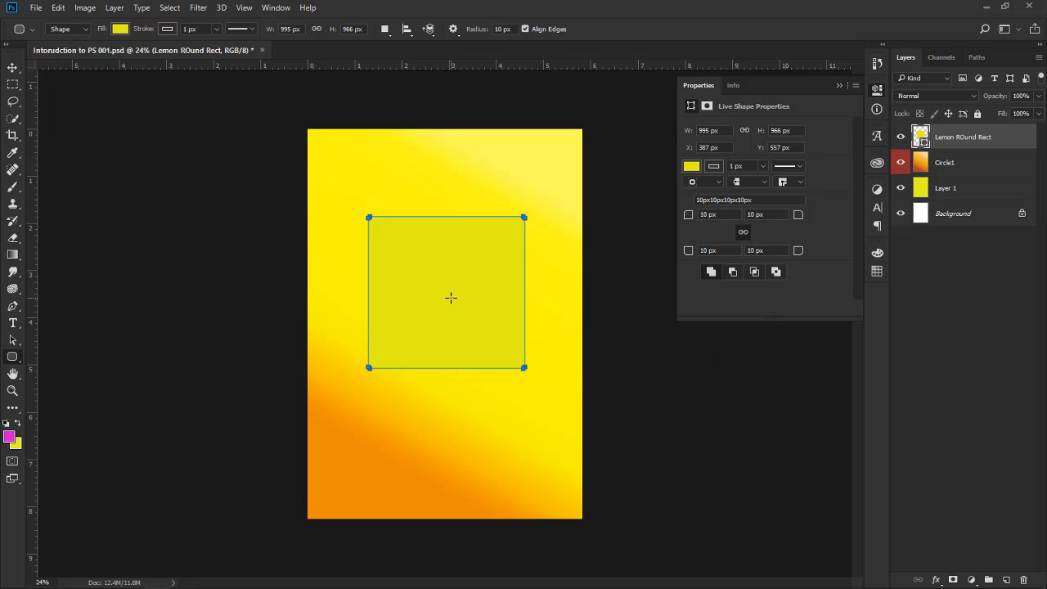
{"action": "left_click", "coordinate": [13, 69]}
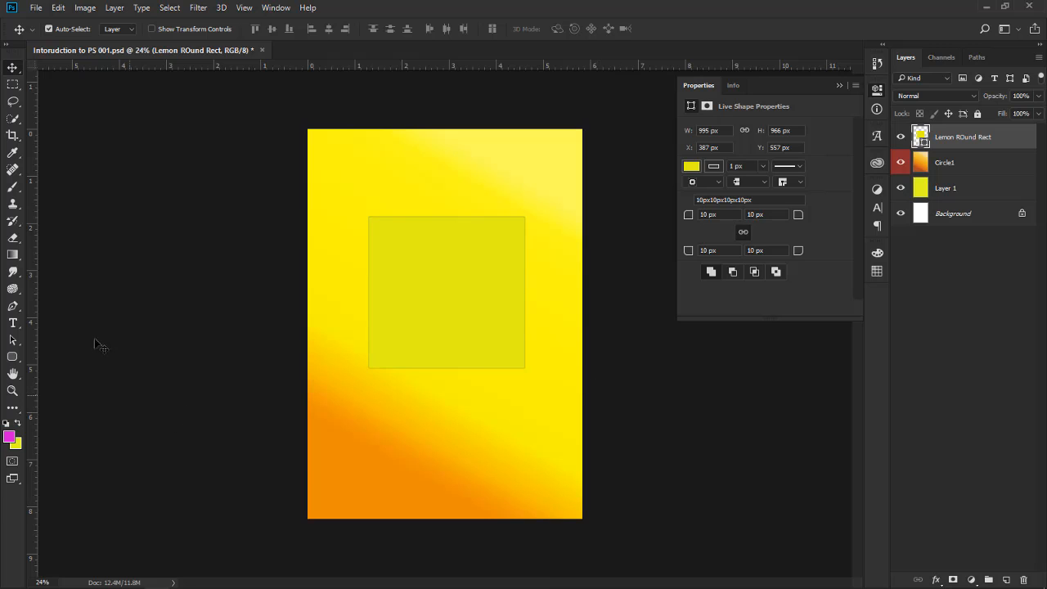
Start Place Linked and copy the lioness image 21662_L.jpg from the OneDrive > Moroscape > Asset Pictures folder
{"action": "left_click", "coordinate": [36, 7]}
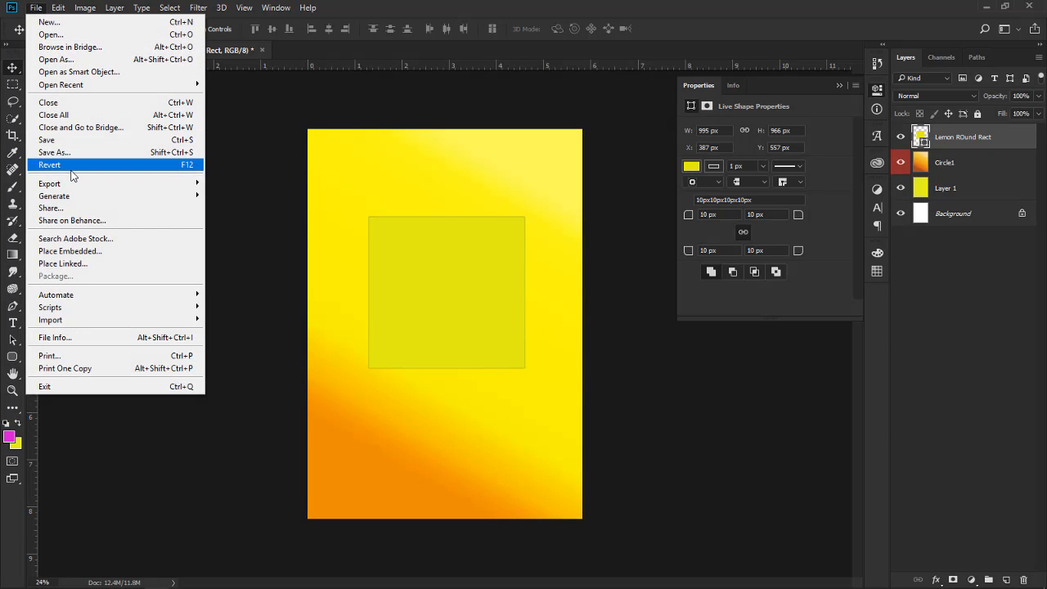
{"action": "left_click", "coordinate": [90, 265]}
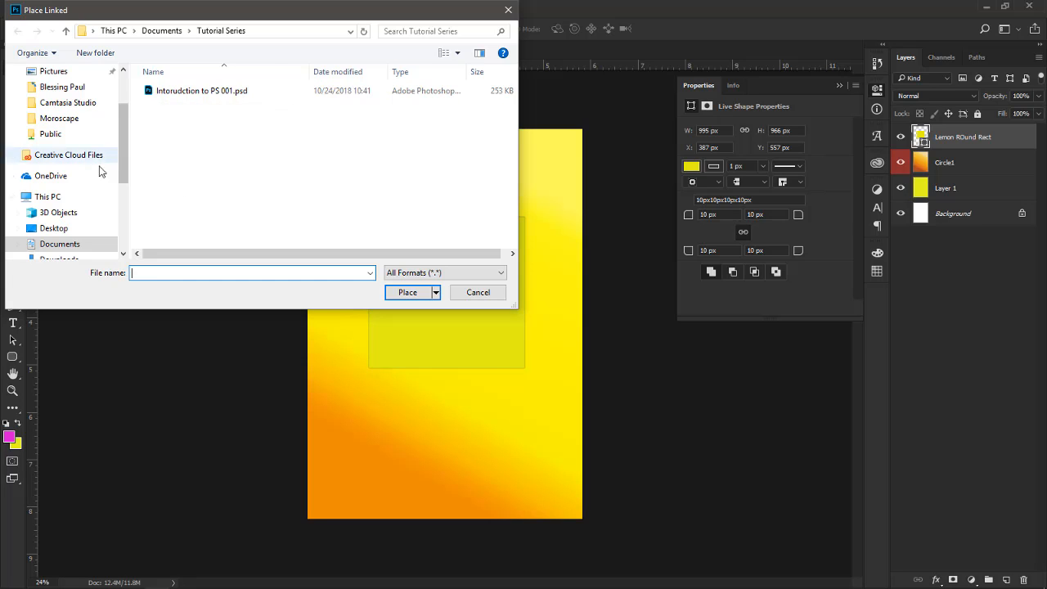
{"action": "scroll", "coordinate": [88, 150], "scroll_direction": "down", "scroll_amount": 2}
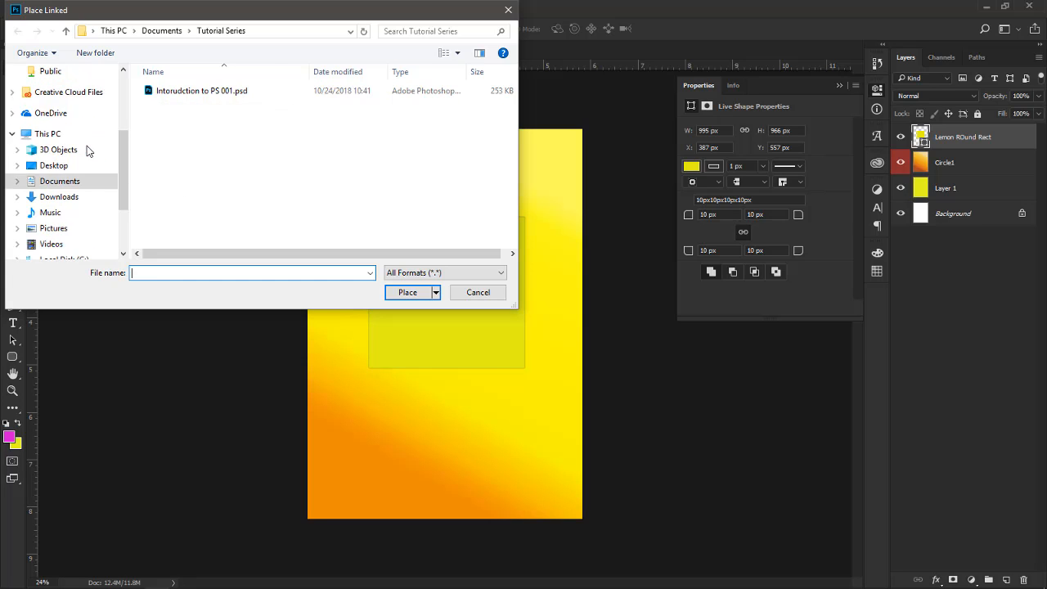
{"action": "scroll", "coordinate": [87, 150], "scroll_direction": "down", "scroll_amount": 1}
{"action": "scroll", "coordinate": [58, 122], "scroll_direction": "up", "scroll_amount": 1}
{"action": "left_click", "coordinate": [66, 114]}
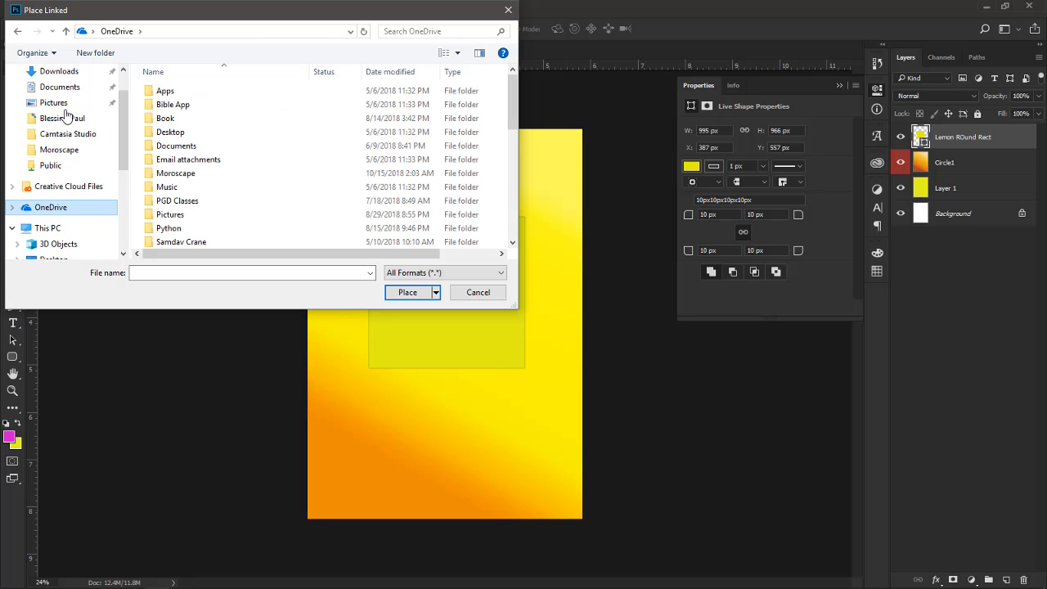
{"action": "scroll", "coordinate": [66, 115], "scroll_direction": "up", "scroll_amount": 1}
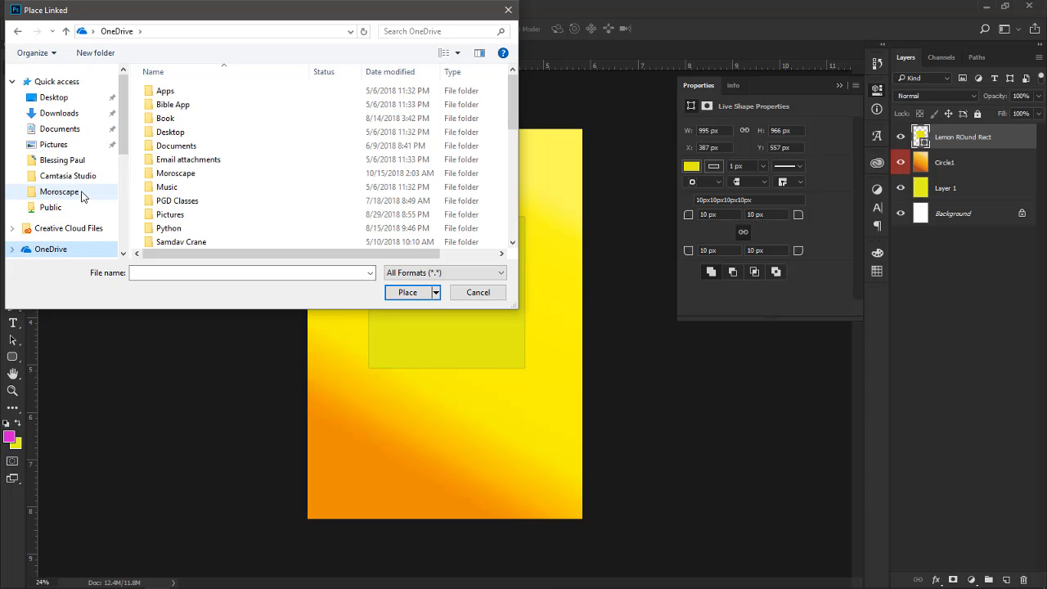
{"action": "scroll", "coordinate": [75, 184], "scroll_direction": "down", "scroll_amount": 2}
{"action": "scroll", "coordinate": [75, 185], "scroll_direction": "up", "scroll_amount": 2}
{"action": "scroll", "coordinate": [74, 185], "scroll_direction": "down", "scroll_amount": 2}
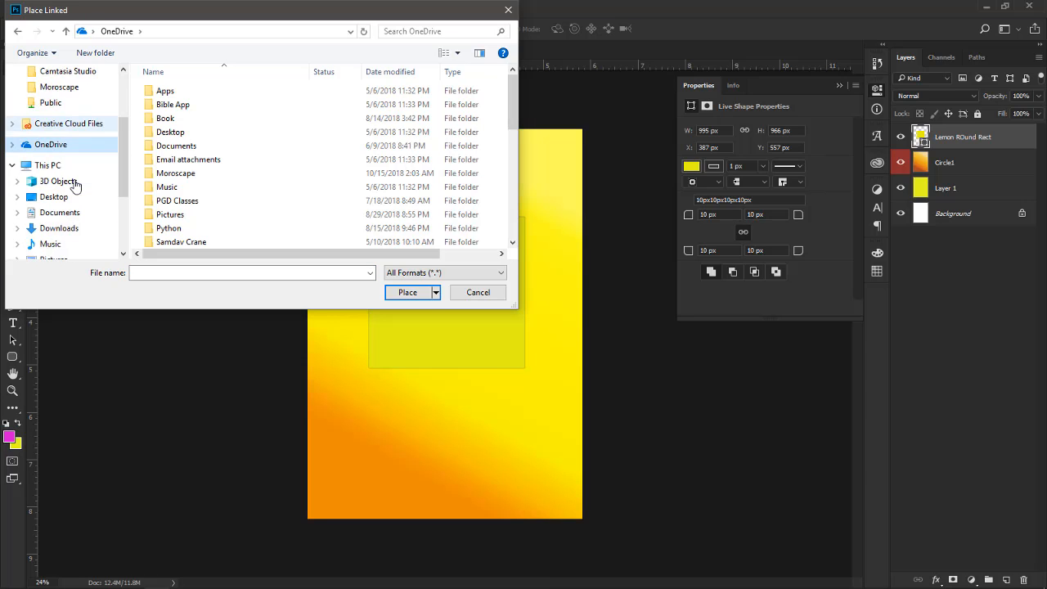
{"action": "scroll", "coordinate": [75, 185], "scroll_direction": "up", "scroll_amount": 1}
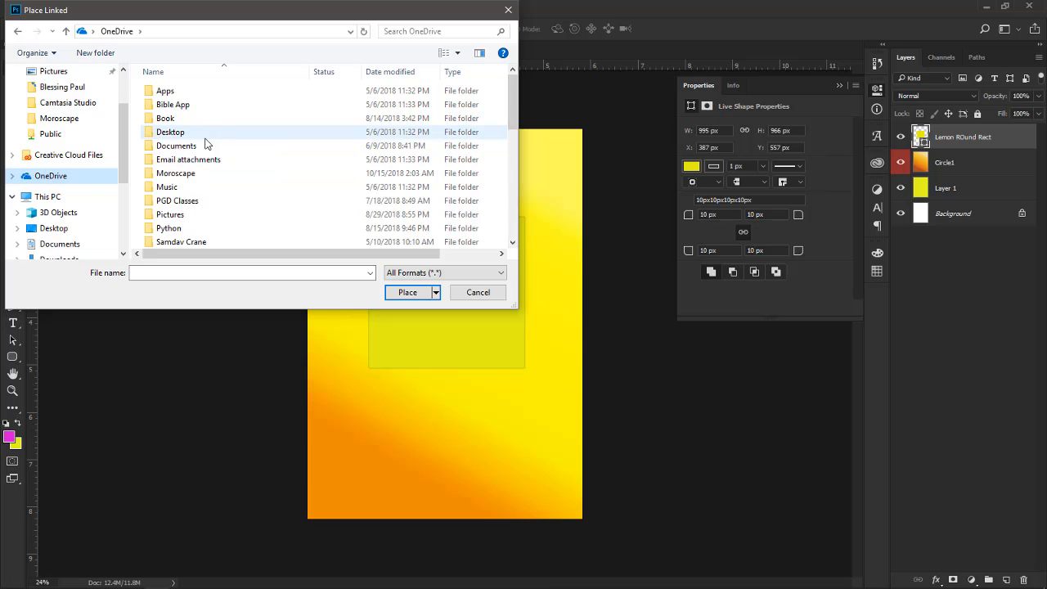
{"action": "double_click", "coordinate": [205, 173]}
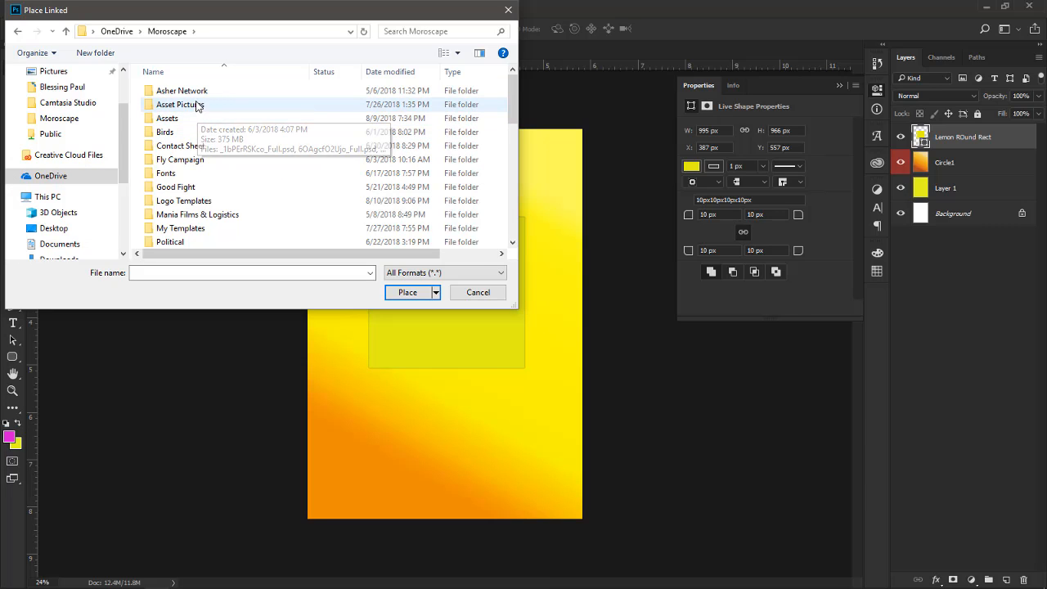
{"action": "double_click", "coordinate": [197, 104]}
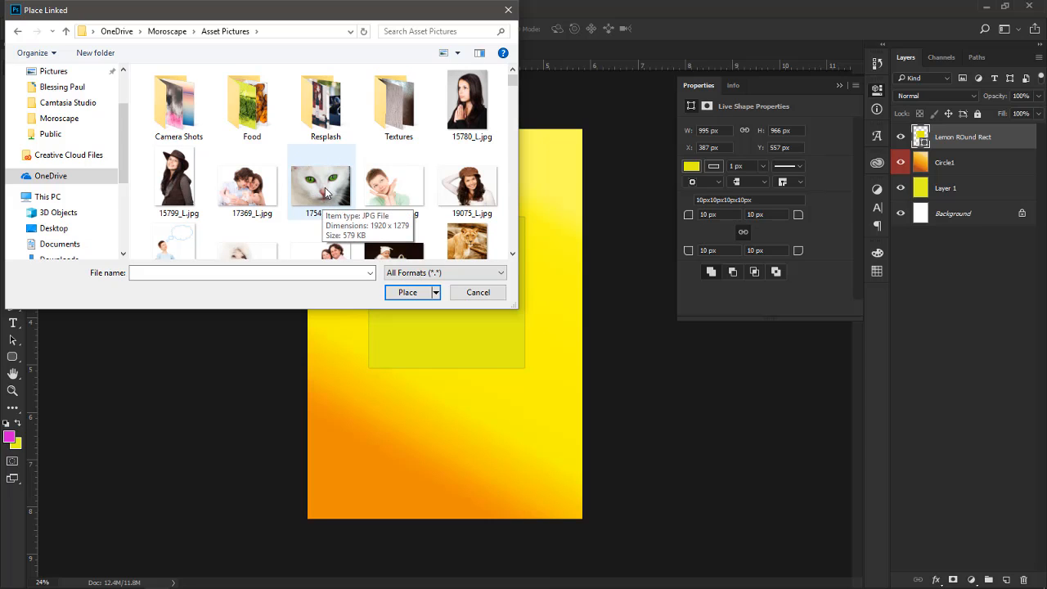
{"action": "left_click", "coordinate": [478, 247]}
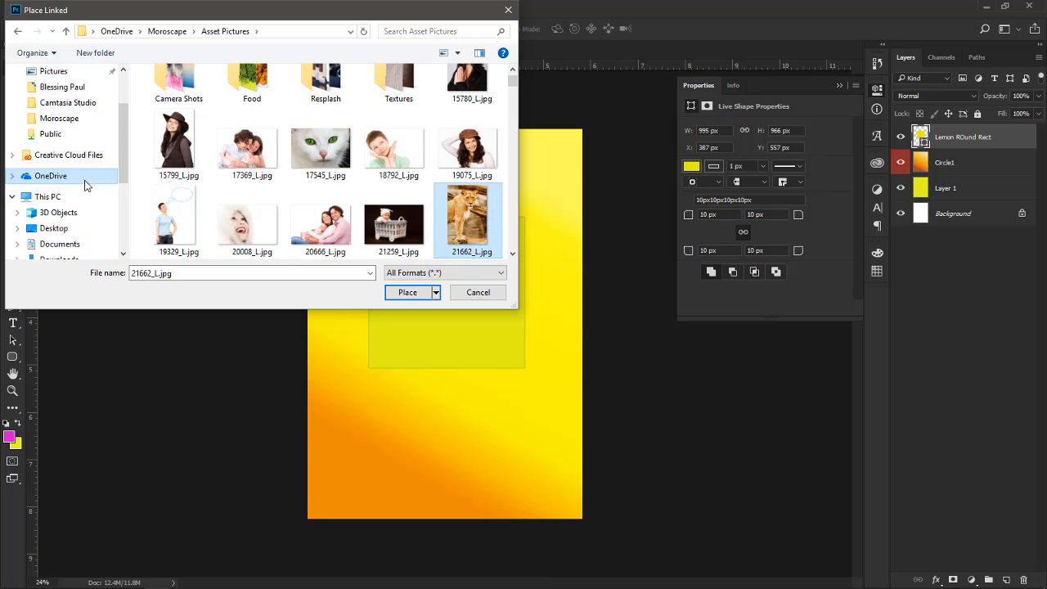
Paste the copied 21662_L.jpg into the Documents > Tutorial Series folder
{"action": "left_click", "coordinate": [72, 245]}
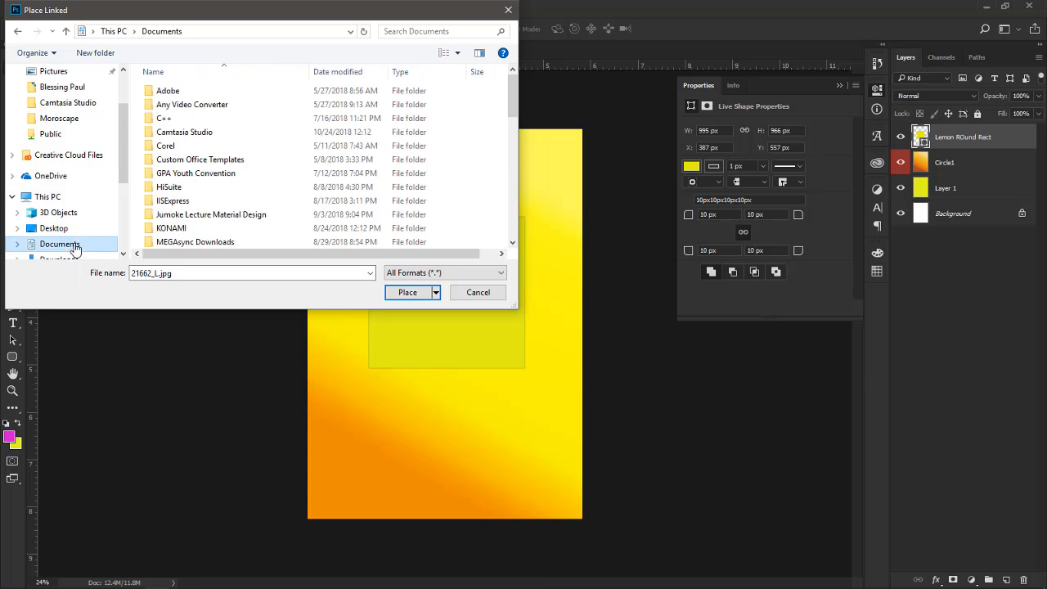
{"action": "scroll", "coordinate": [253, 196], "scroll_direction": "down", "scroll_amount": 3}
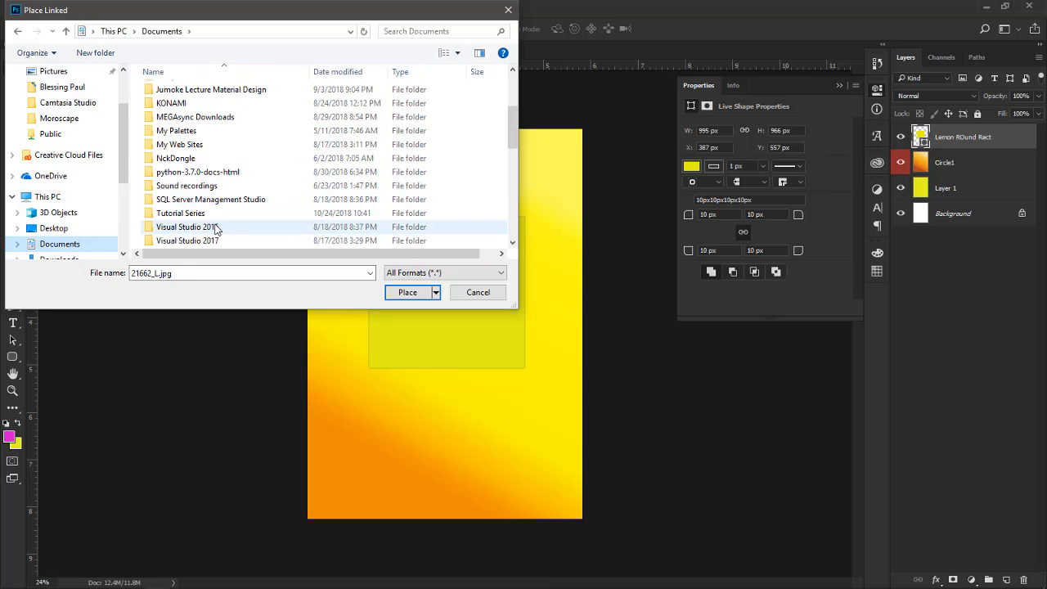
{"action": "double_click", "coordinate": [217, 213]}
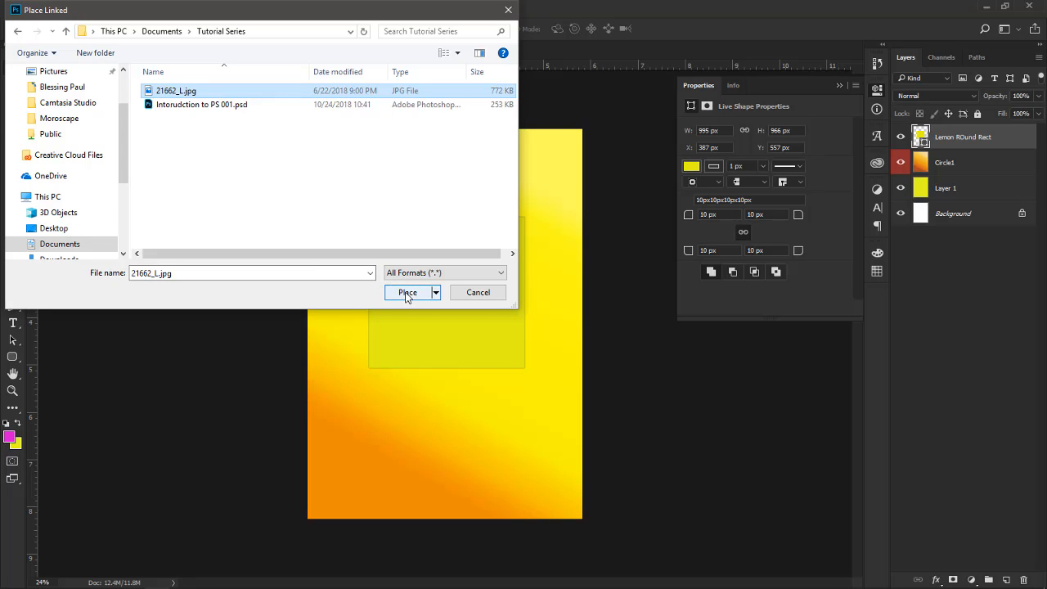
Place 21662_L.jpg from the Tutorial Series folder as a linked image and scale it from its centre to about 33% to span the page width
{"action": "left_click", "coordinate": [243, 169]}
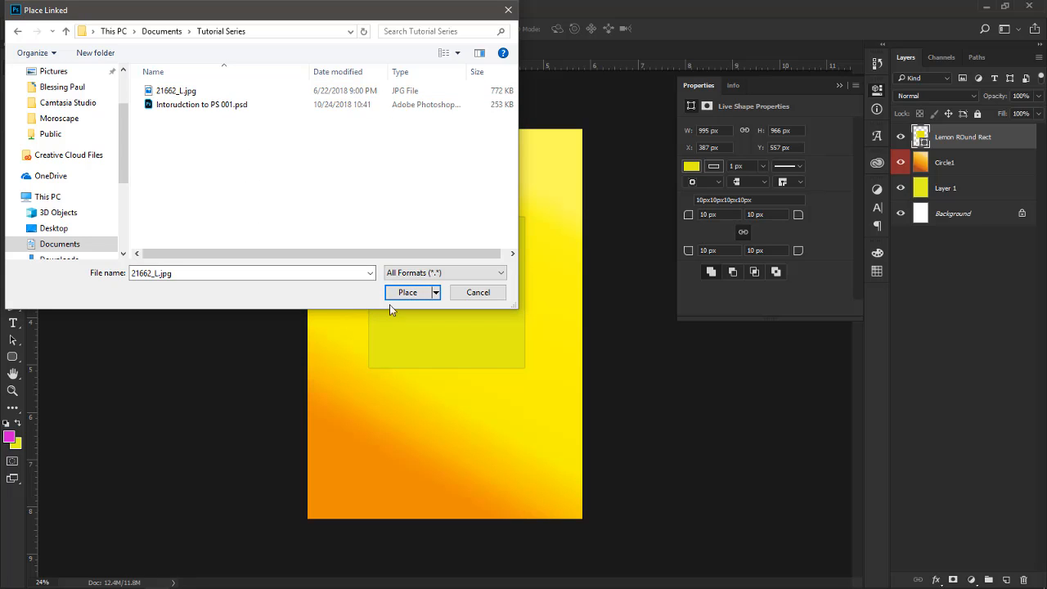
{"action": "left_click", "coordinate": [189, 92]}
{"action": "left_click", "coordinate": [420, 293]}
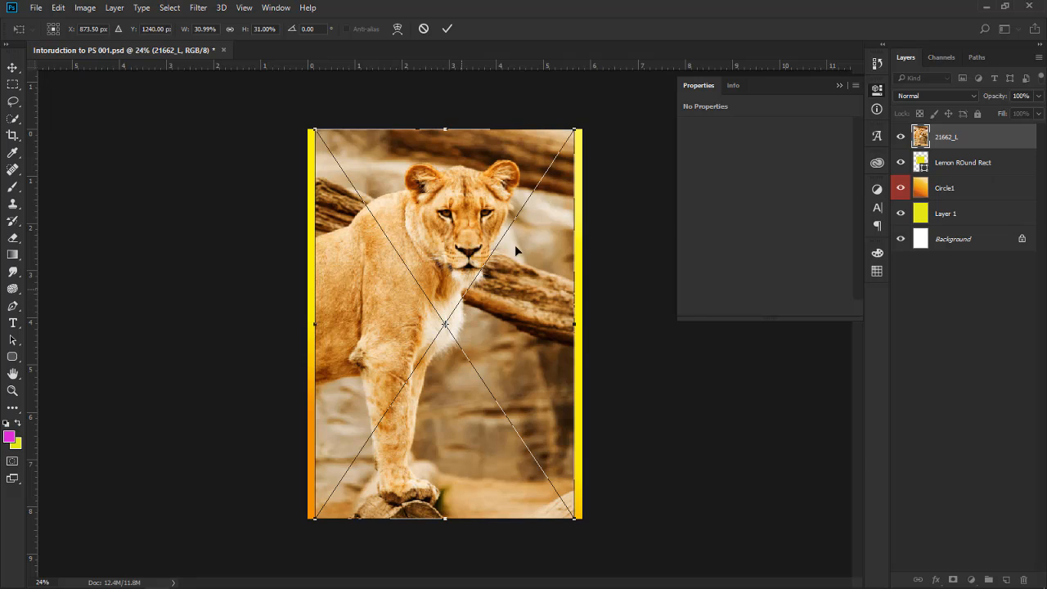
{"action": "left_click_drag", "start_coordinate": [576, 130], "coordinate": [582, 117]}
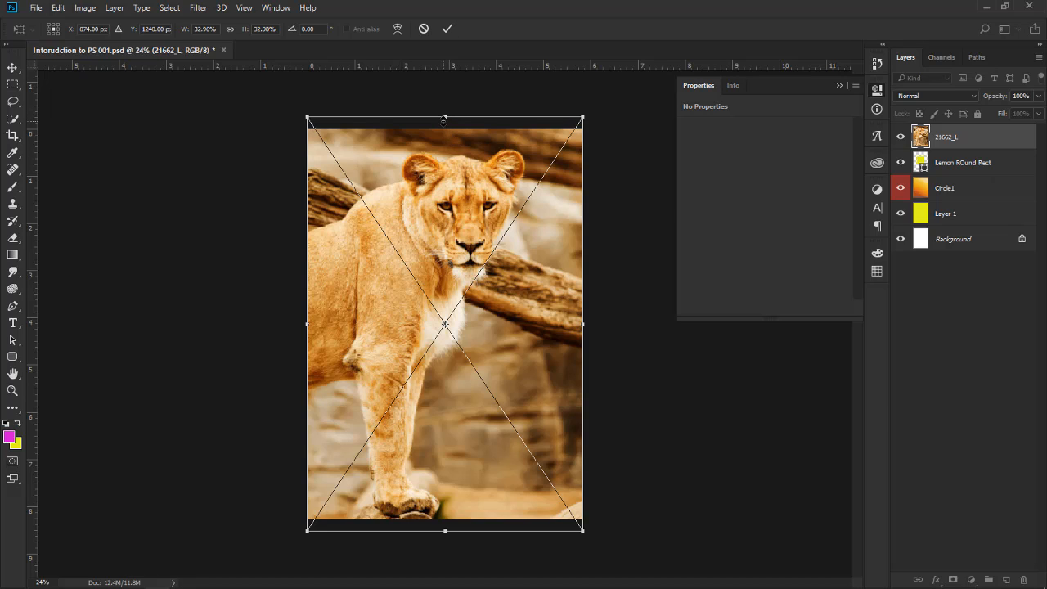
{"action": "left_click", "coordinate": [447, 29]}
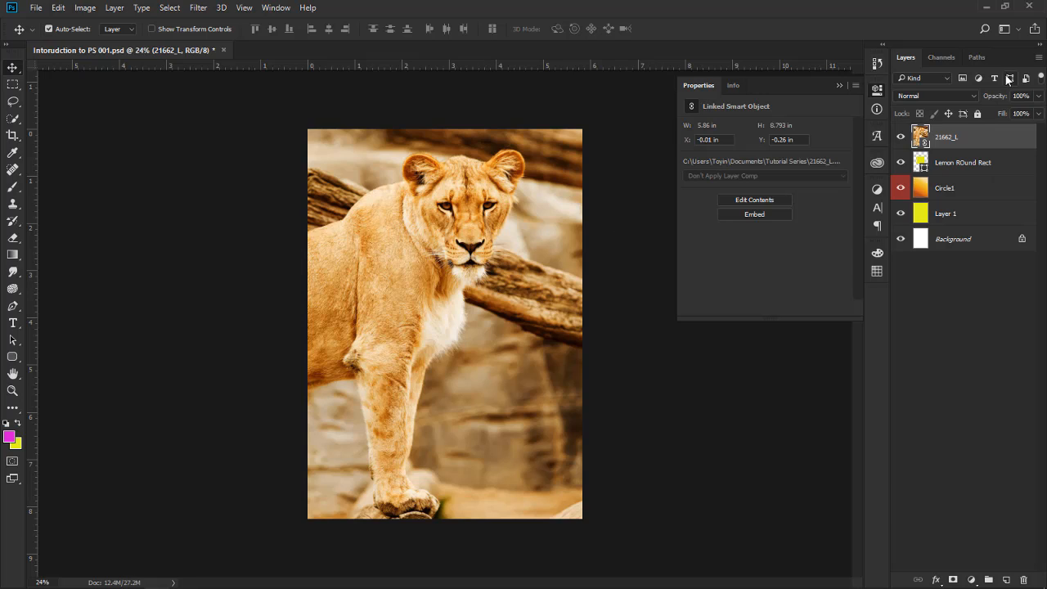
Set the blend mode of the 21662_L layer to Overlay
{"action": "left_click", "coordinate": [972, 92]}
{"action": "left_click", "coordinate": [924, 226]}
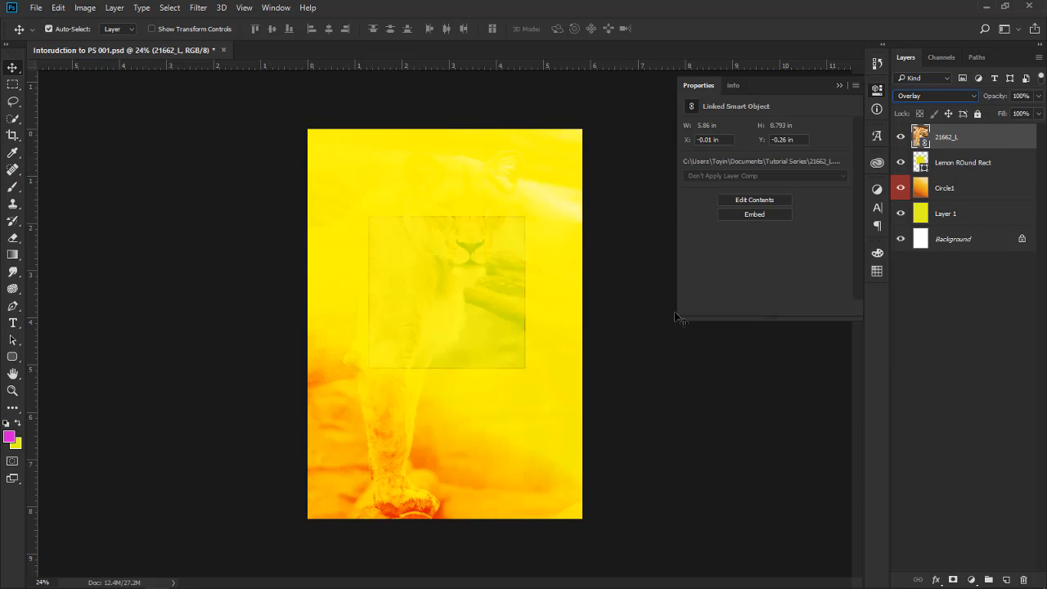
Move the Lemon ROund Rect layer above the 21662_L layer and shift the rectangle down the page to about X 376 px, Y 1240 px
{"action": "left_click", "coordinate": [974, 163]}
{"action": "left_click_drag", "start_coordinate": [975, 163], "coordinate": [973, 126]}
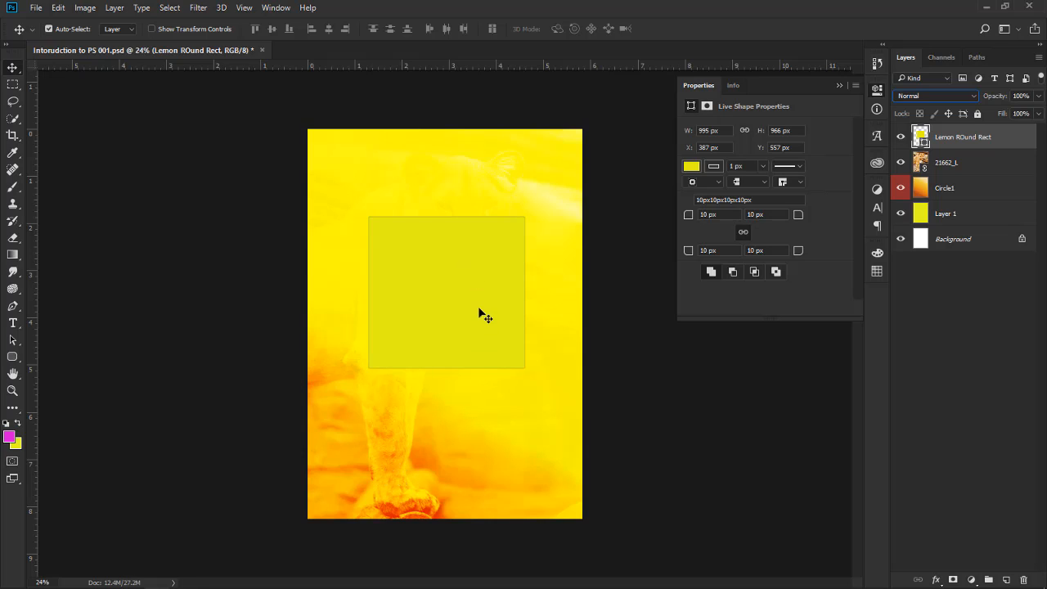
{"action": "left_click_drag", "start_coordinate": [479, 319], "coordinate": [481, 427]}
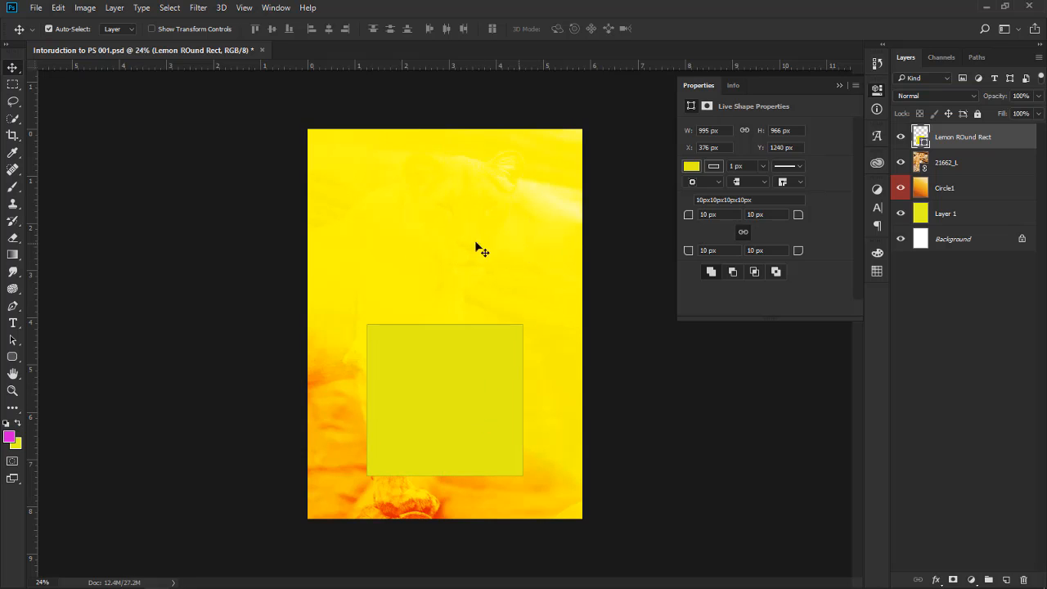